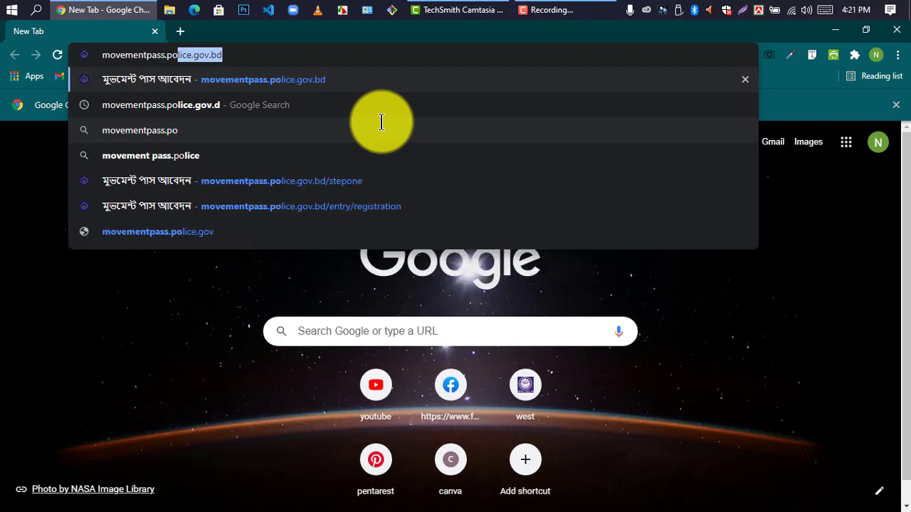
Step: Finish the address movementpass.police.gov.bd, correct the typo, and load the site
text(.)
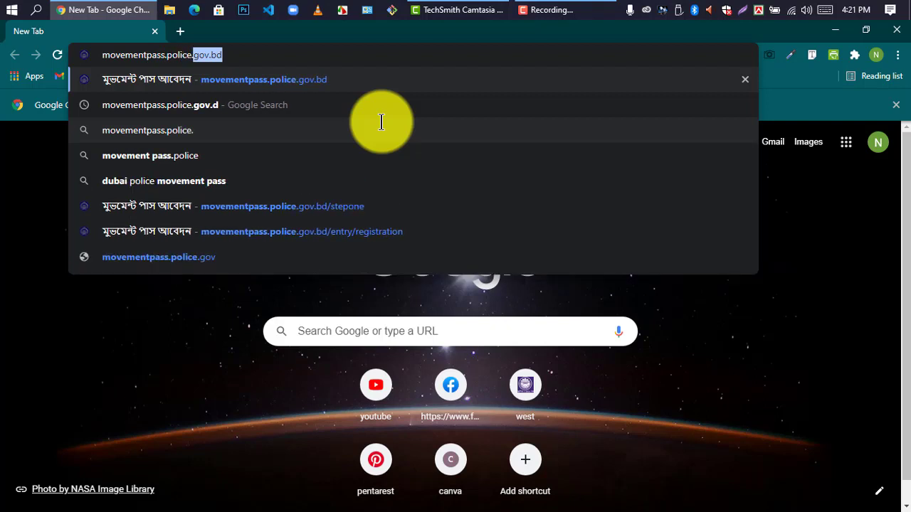
text(gob)
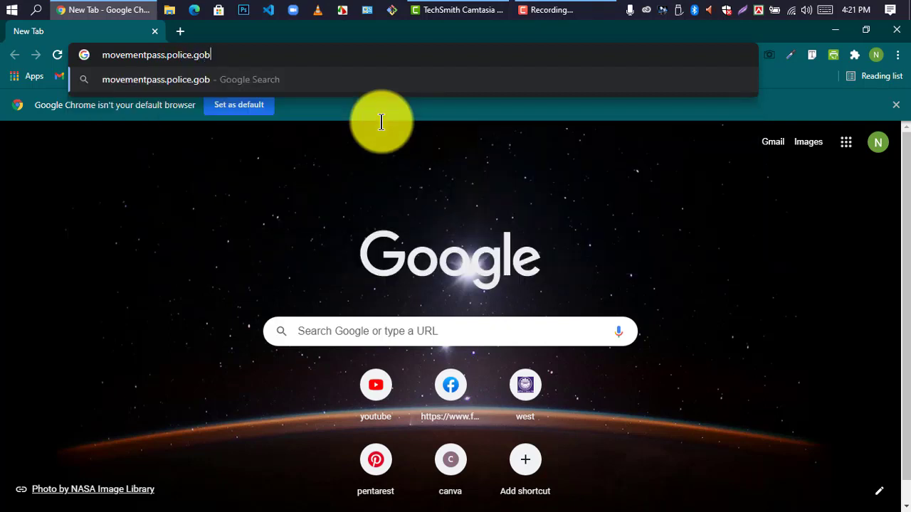
key(BackSpace)
text(v)
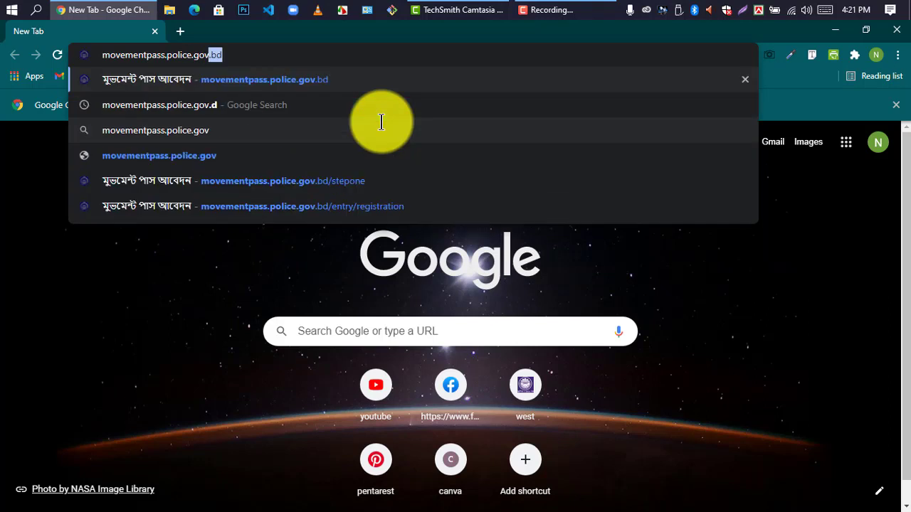
text(.bd)
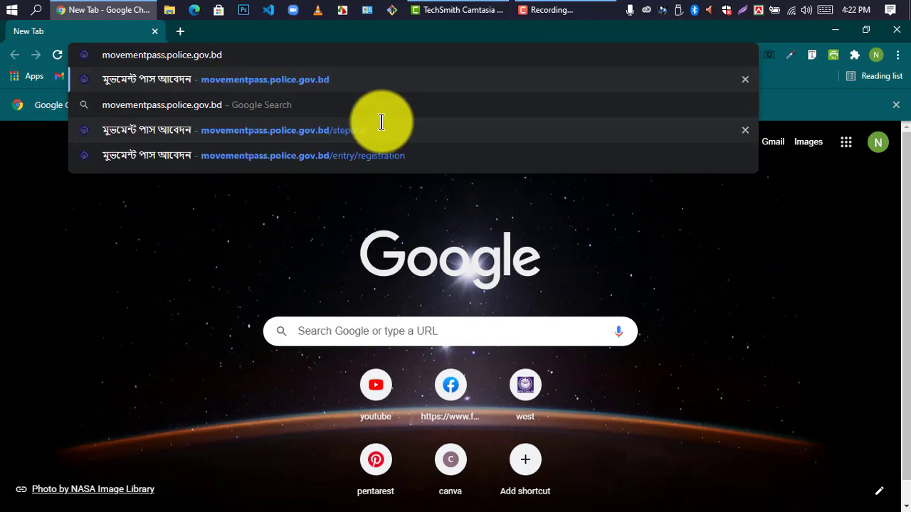
key(Return)
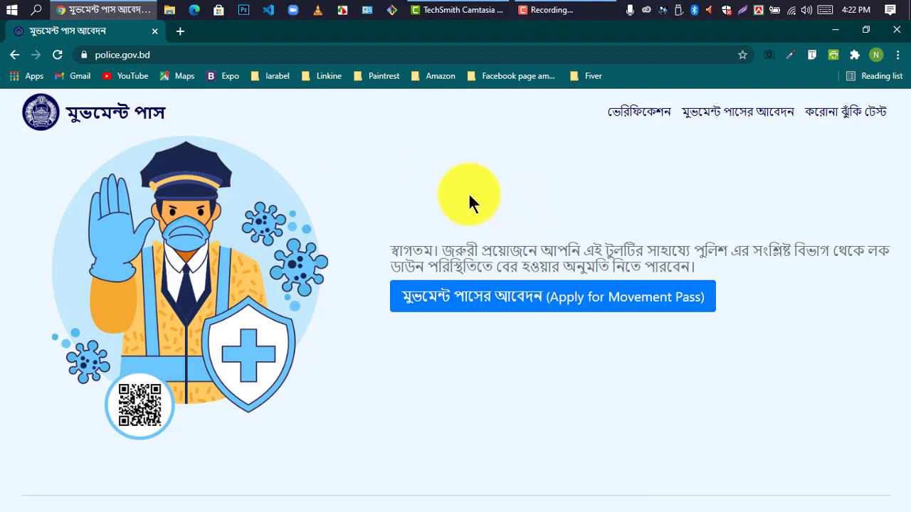
Step: Start a new application with the 'Apply for Movement Pass' button
click(567, 309)
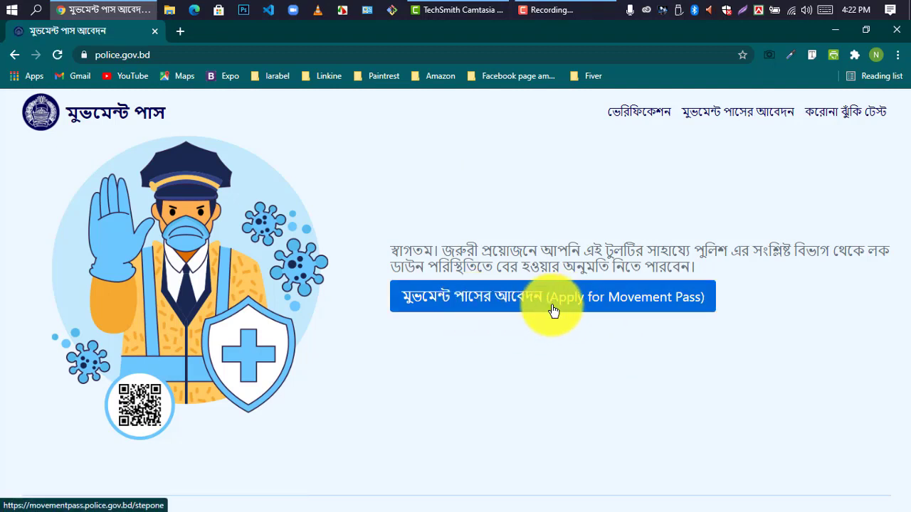
click(567, 309)
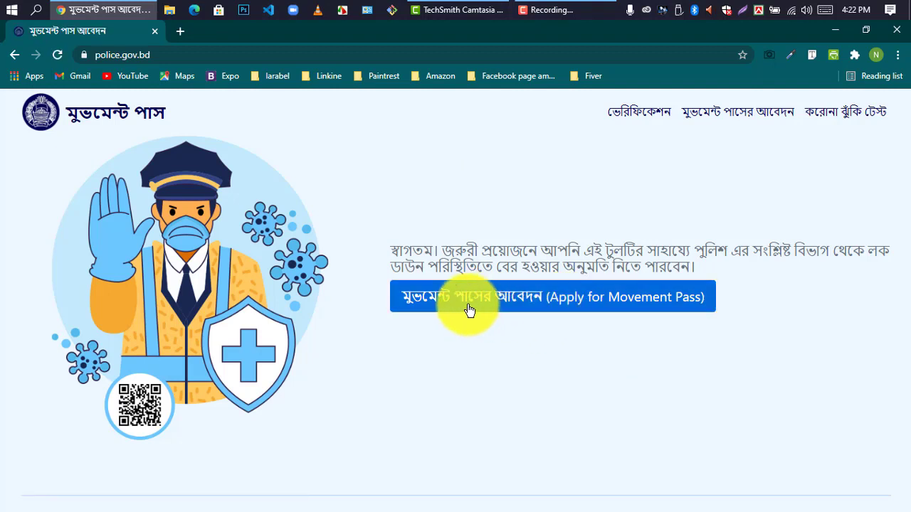
click(567, 310)
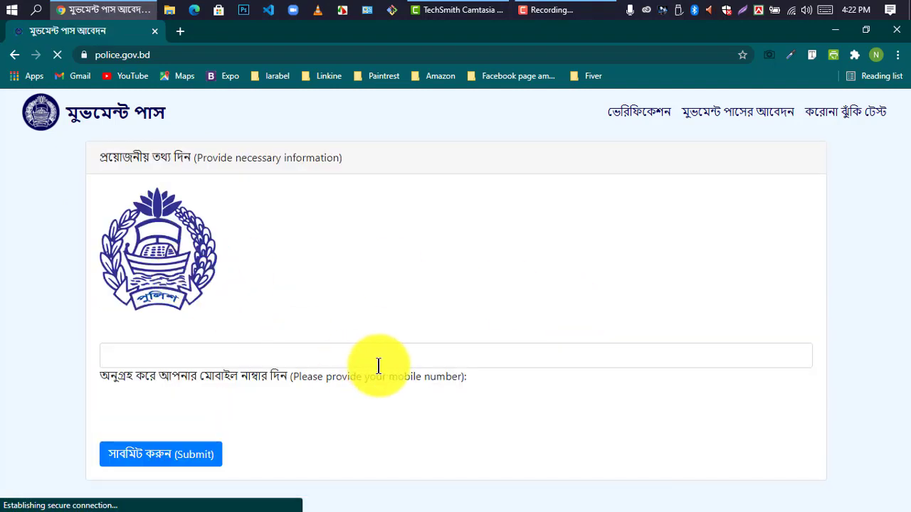
Step: Enter the applicant's mobile number and submit it for verification
click(232, 354)
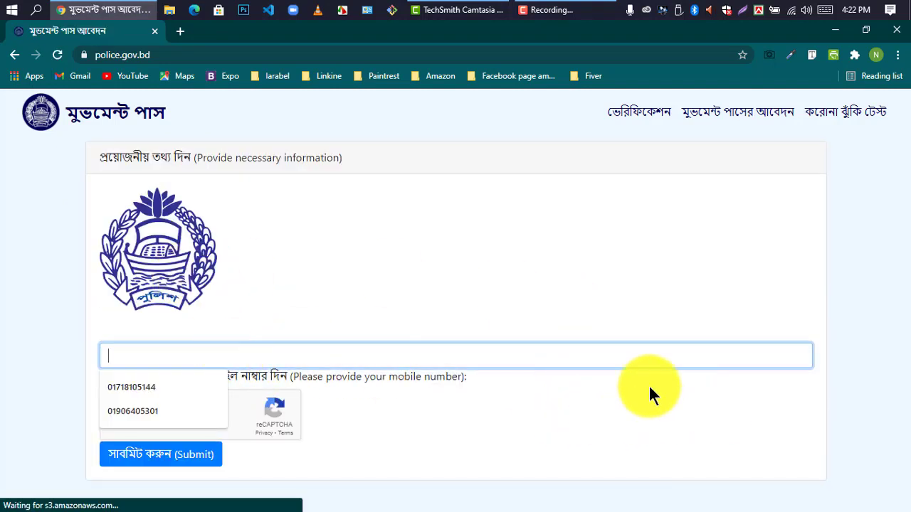
click(451, 281)
click(226, 358)
click(494, 288)
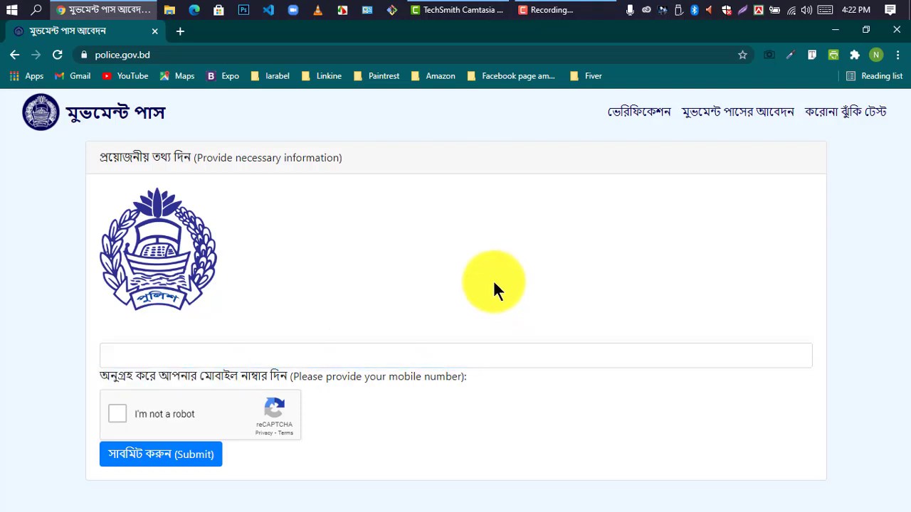
click(184, 361)
click(336, 303)
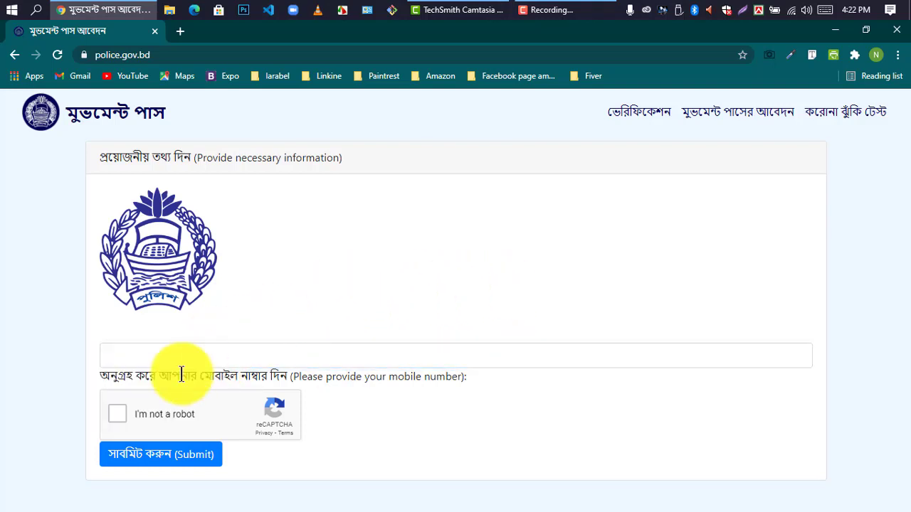
click(180, 362)
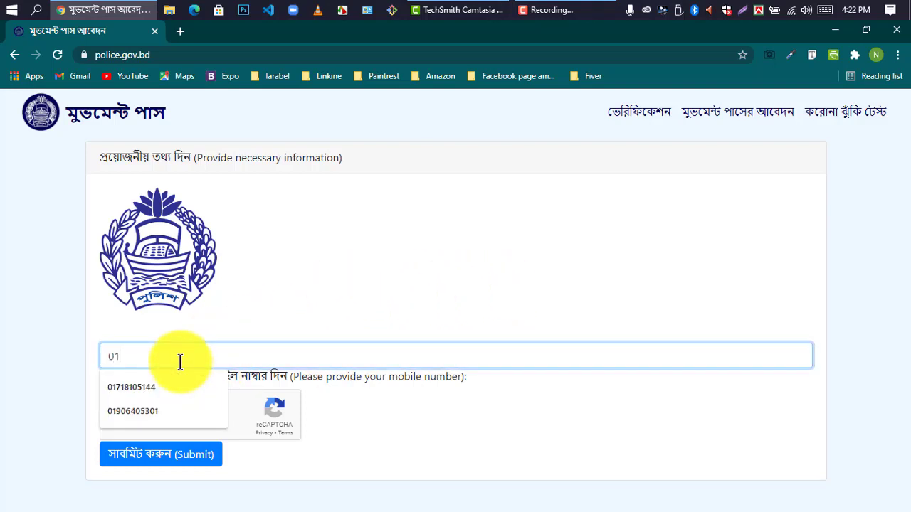
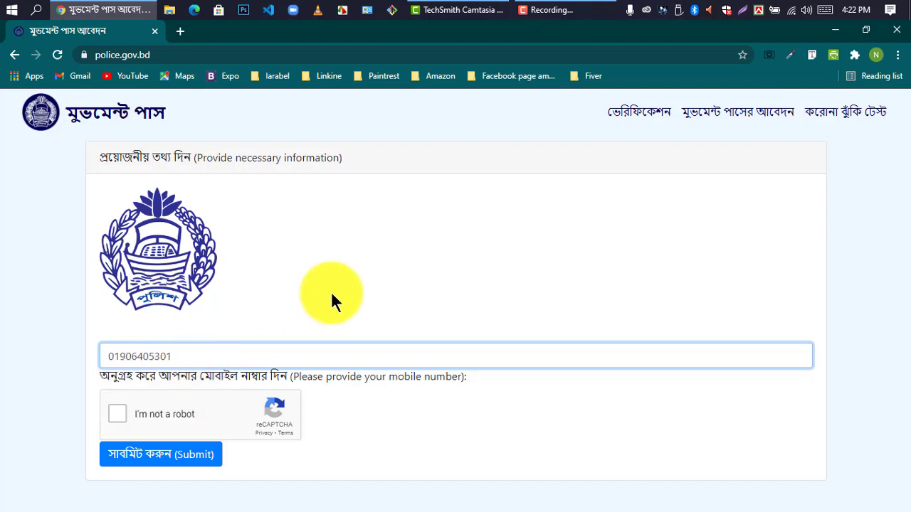
click(348, 283)
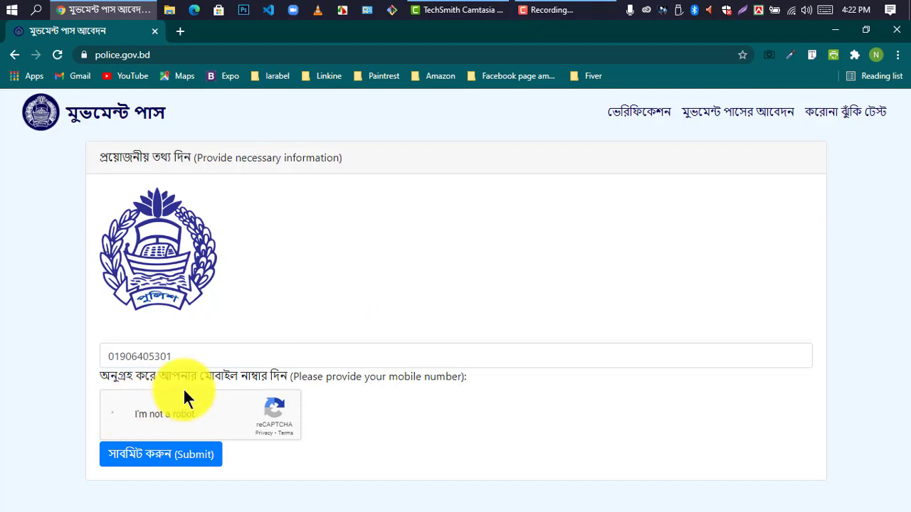
click(159, 461)
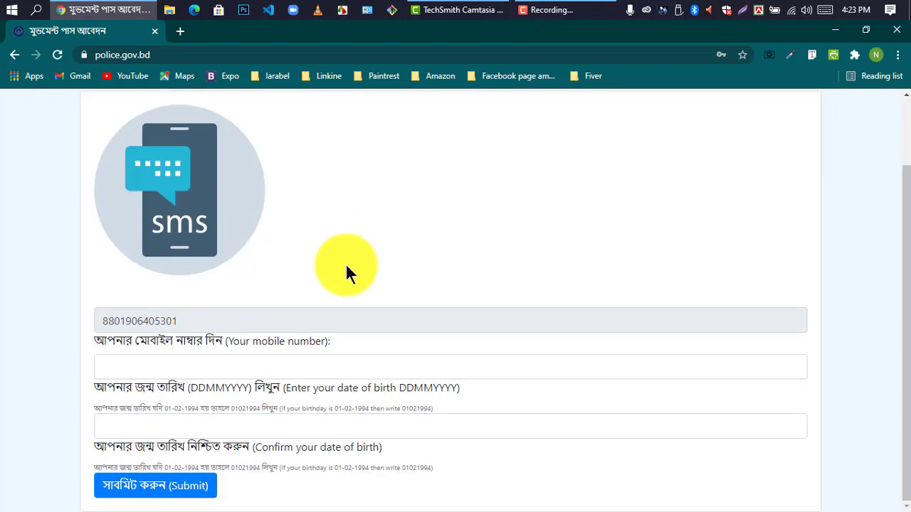
Step: Enter and confirm the applicant's date of birth in DDMMYYYY format, then submit
scroll(345, 262, down, 2)
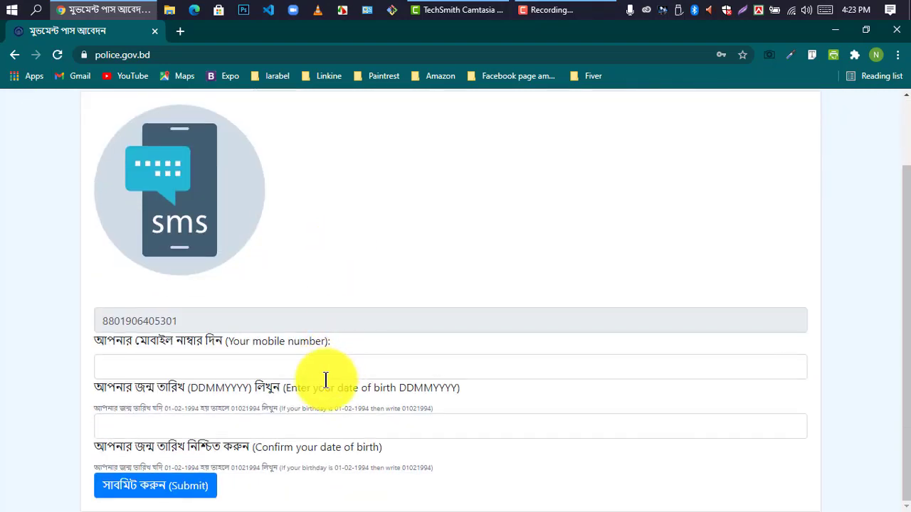
click(165, 364)
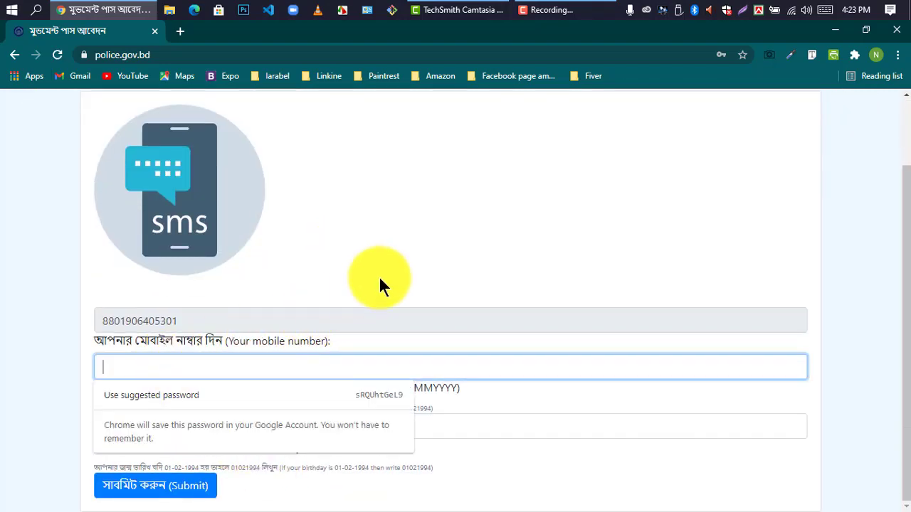
click(410, 244)
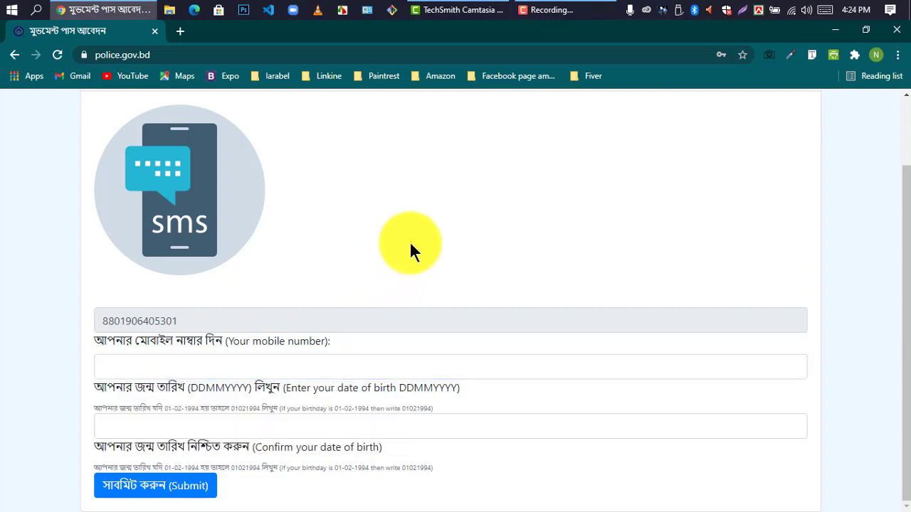
click(233, 366)
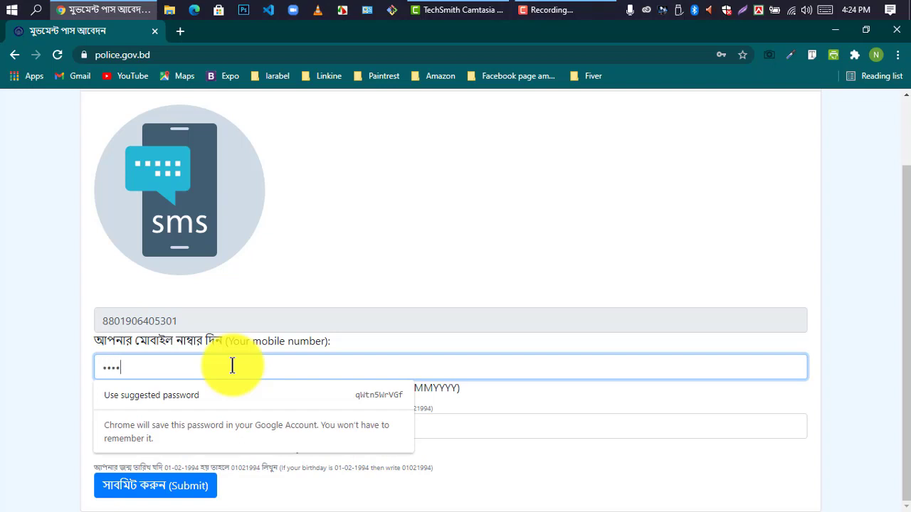
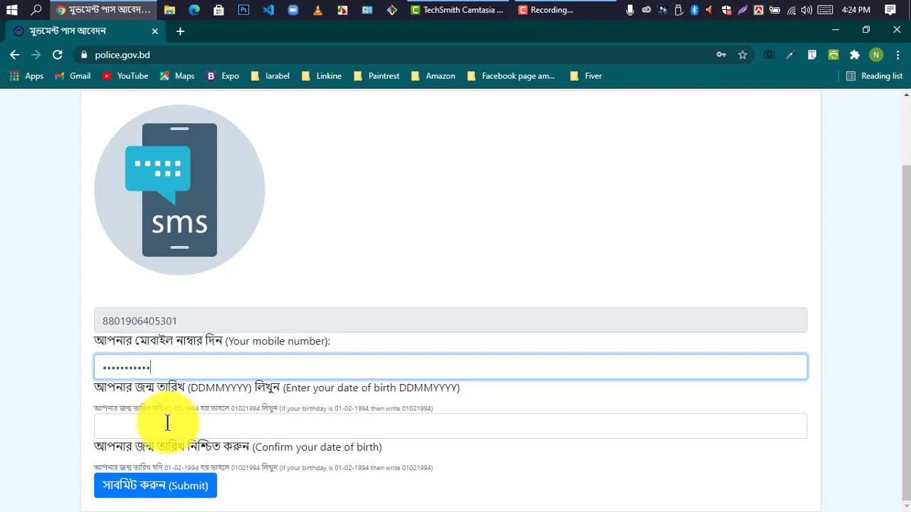
click(168, 424)
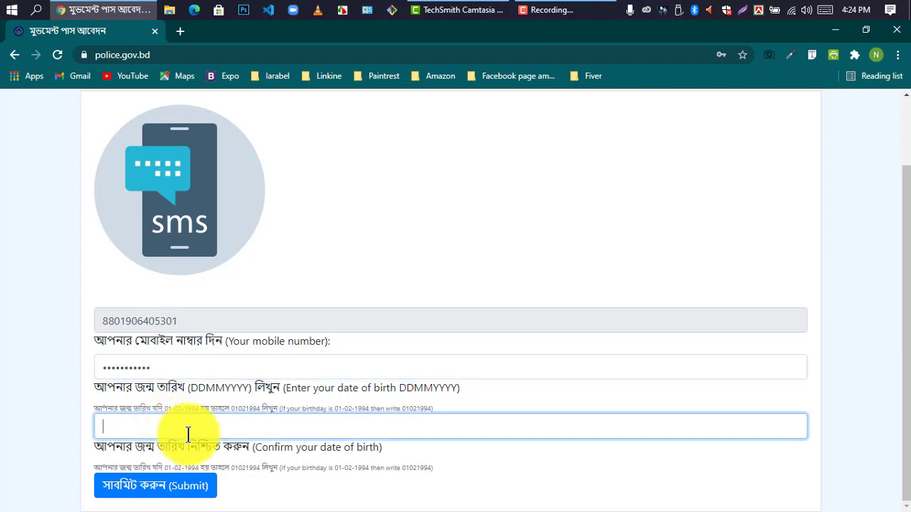
text(01011999)
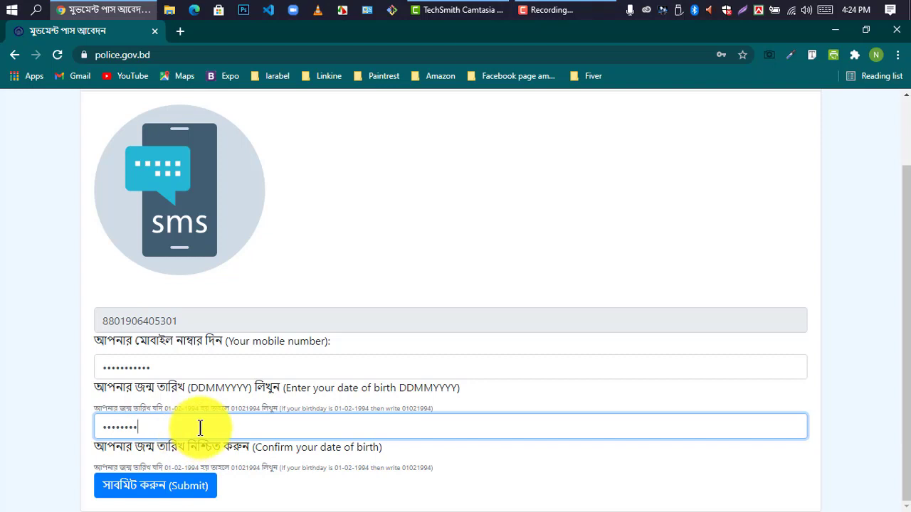
click(142, 488)
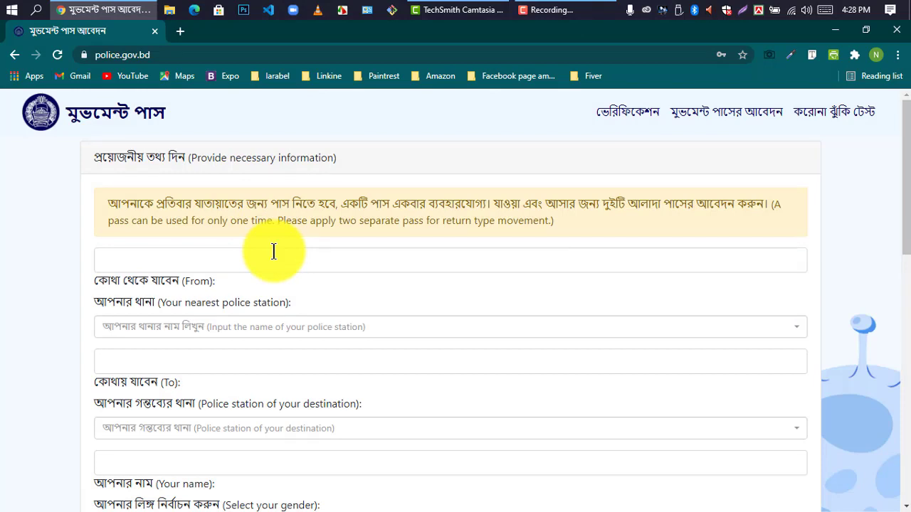
Step: Enter origin Matuail,Jatrabari,Dhaka and choose Jatrabari, DMP as its police station
scroll(274, 251, down, 1)
scroll(264, 260, up, 1)
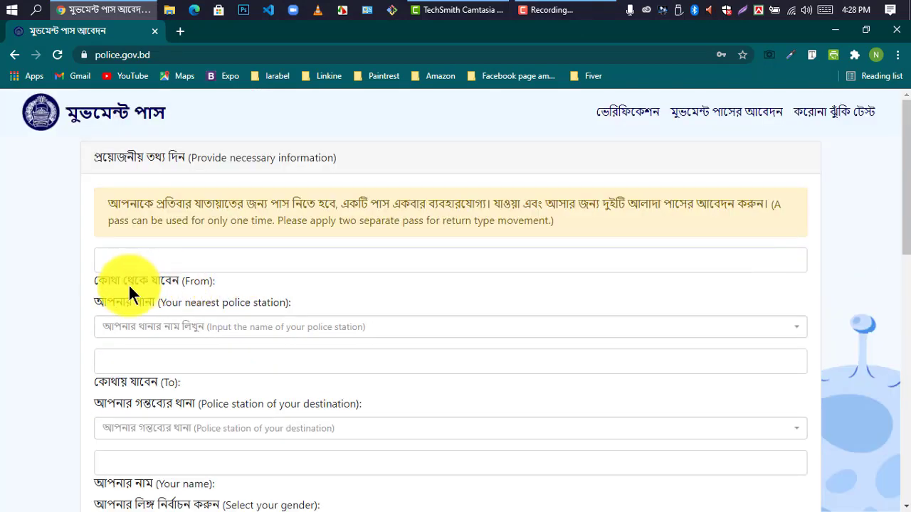
click(128, 260)
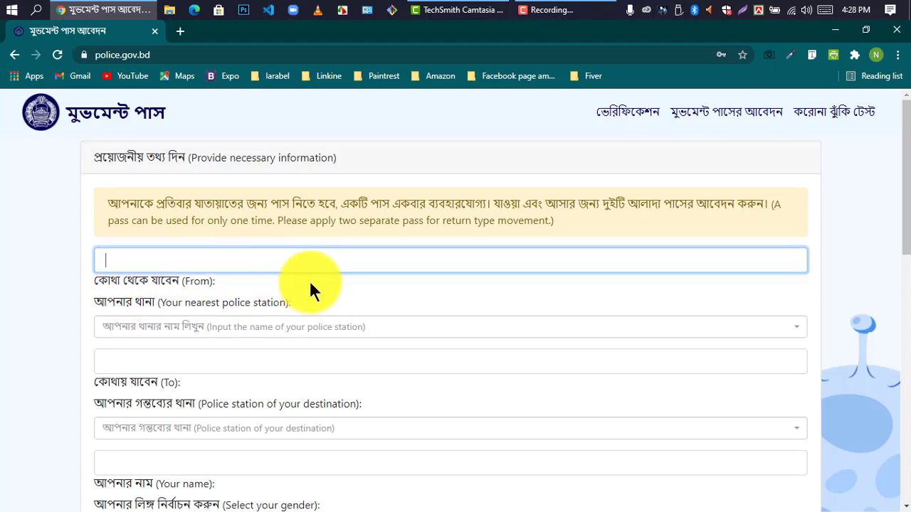
scroll(310, 281, down, 1)
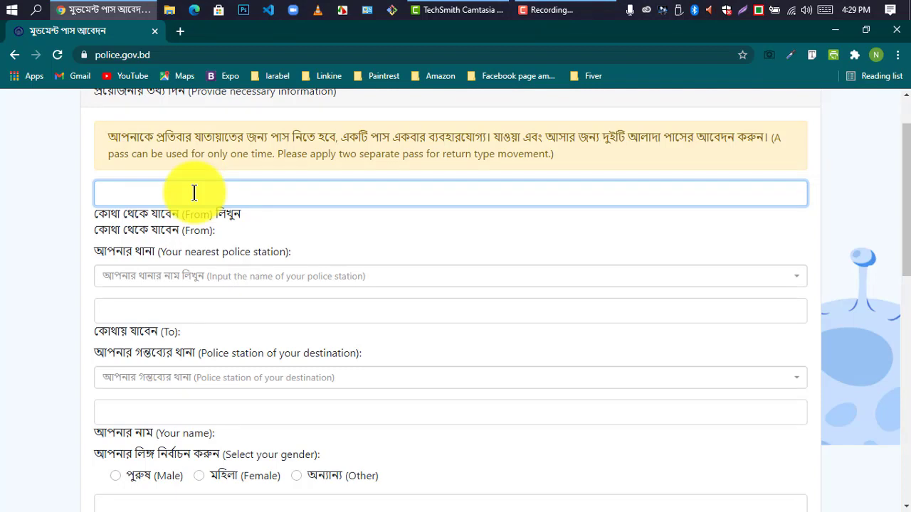
text(এ)
key(BackSpace)
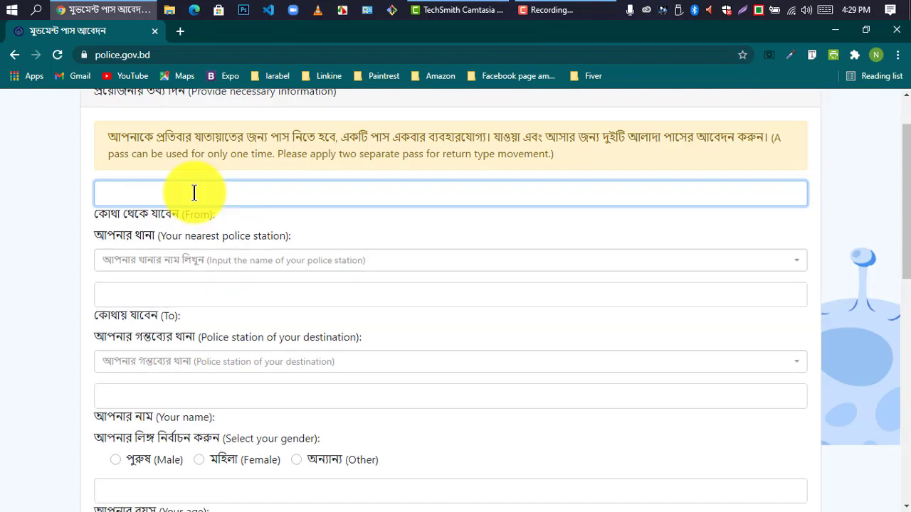
text(কব)
key(BackSpace)
key(BackSpace)
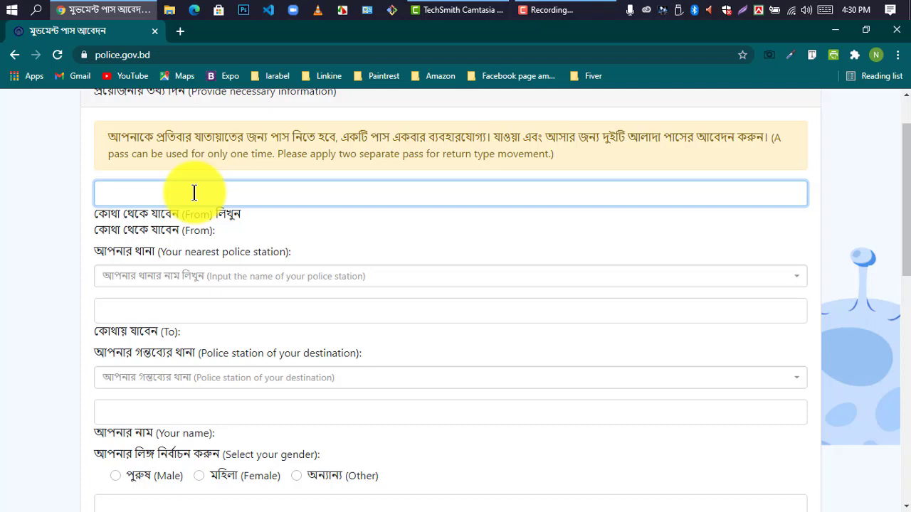
text(Mat)
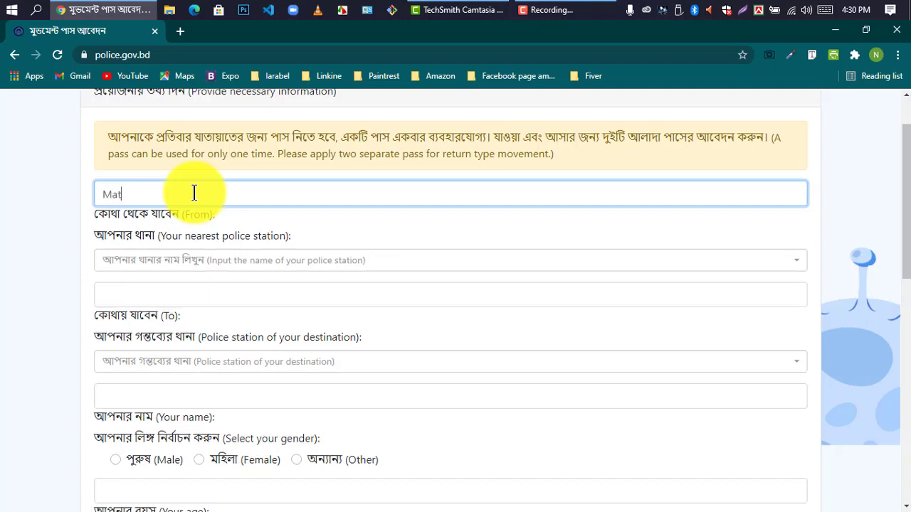
text(uail)
text(,Jatr)
text(abari)
text(ri)
text(,Dhak)
text(a)
click(184, 261)
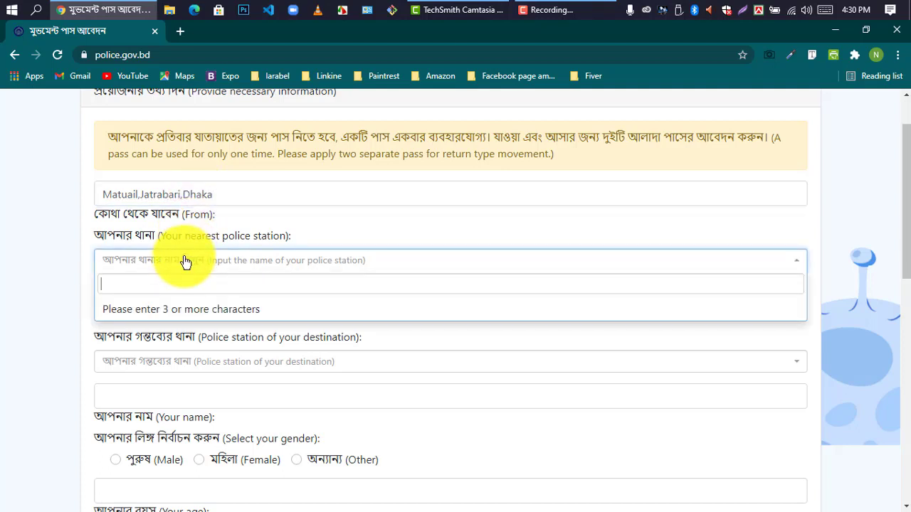
text(jat)
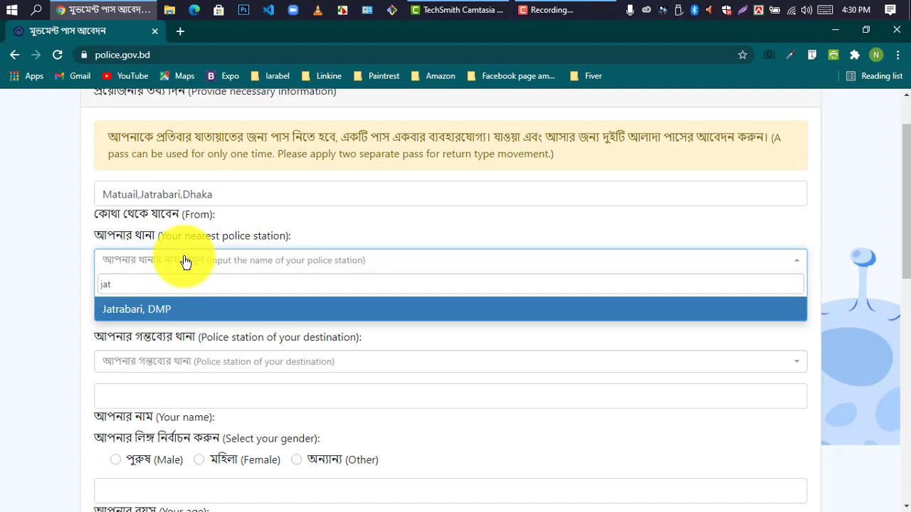
click(165, 310)
Step: Enter destination West End High School,Lalbag and choose Lalbag, DMP as its station
click(135, 297)
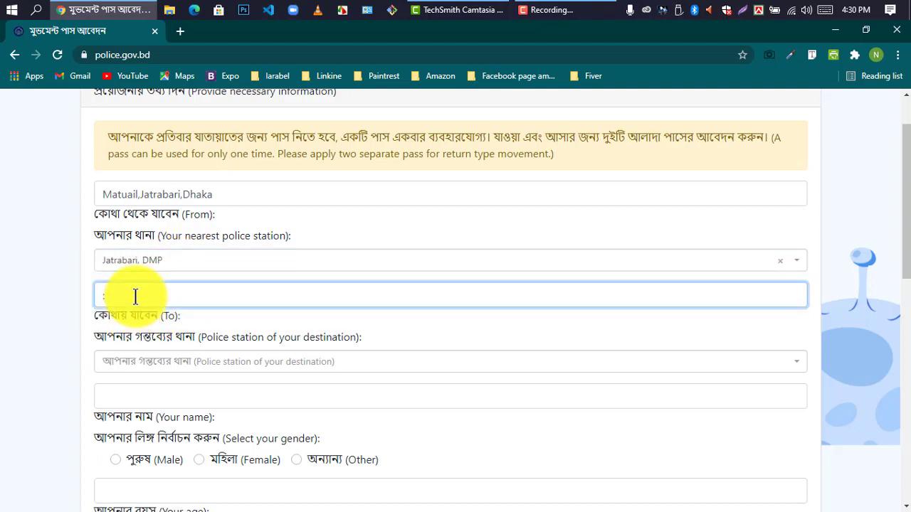
text(Lalbag)
key(BackSpace)
key(BackSpace)
key(BackSpace)
key(BackSpace)
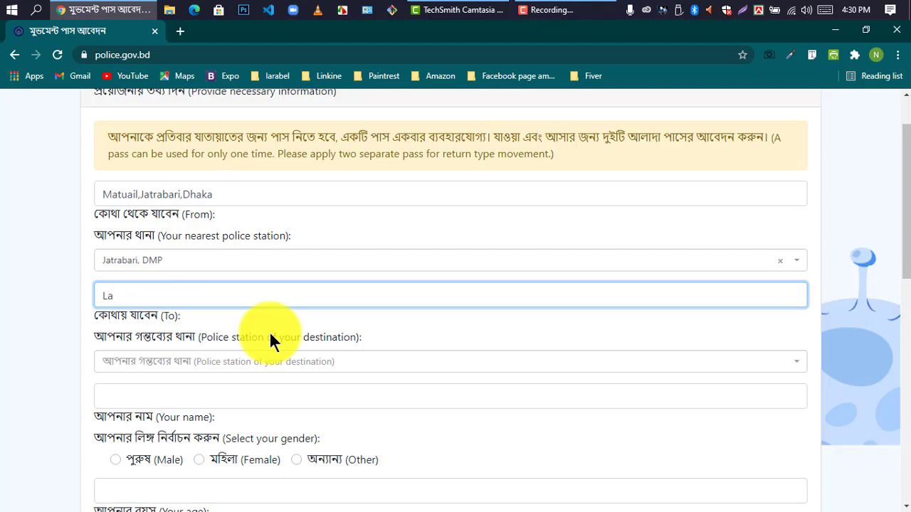
text(wi)
key(BackSpace)
key(BackSpace)
text(West e)
key(BackSpace)
text(End High Sch)
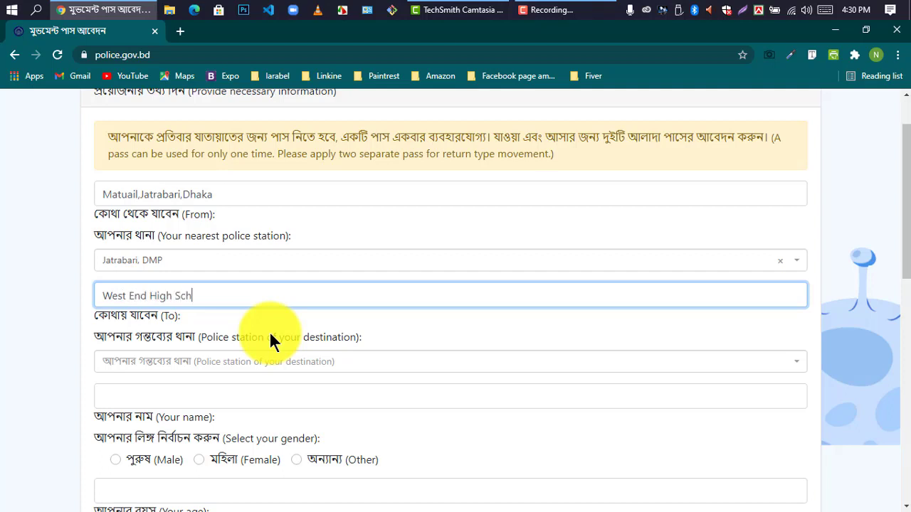
text(ool,Lalbag)
click(146, 365)
text(Lal)
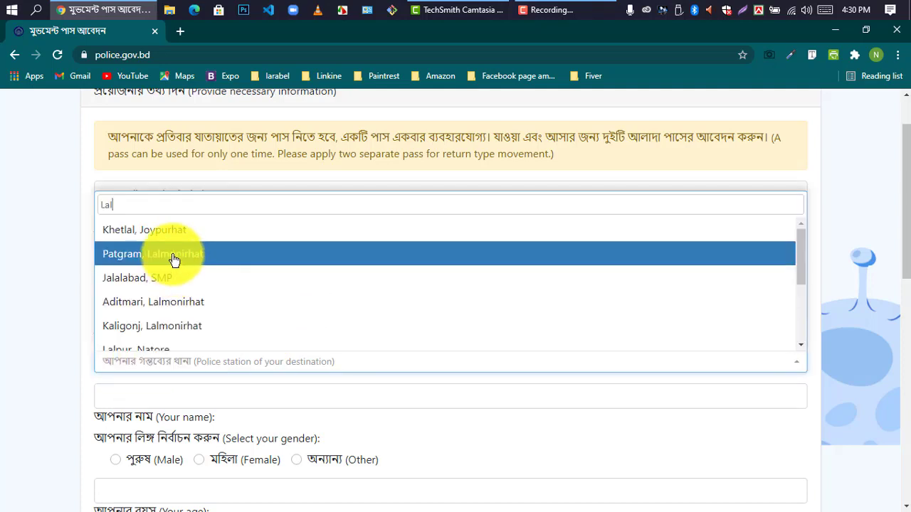
scroll(158, 284, down, 1)
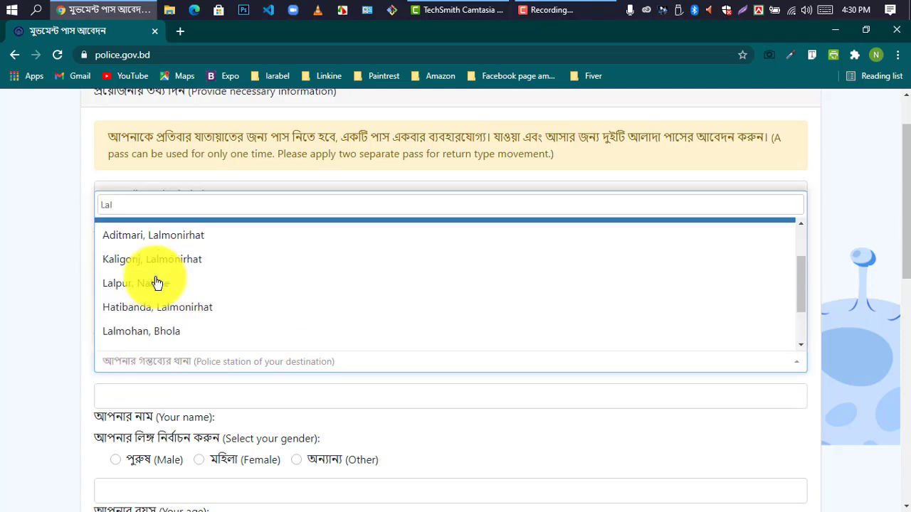
scroll(157, 284, down, 1)
click(139, 314)
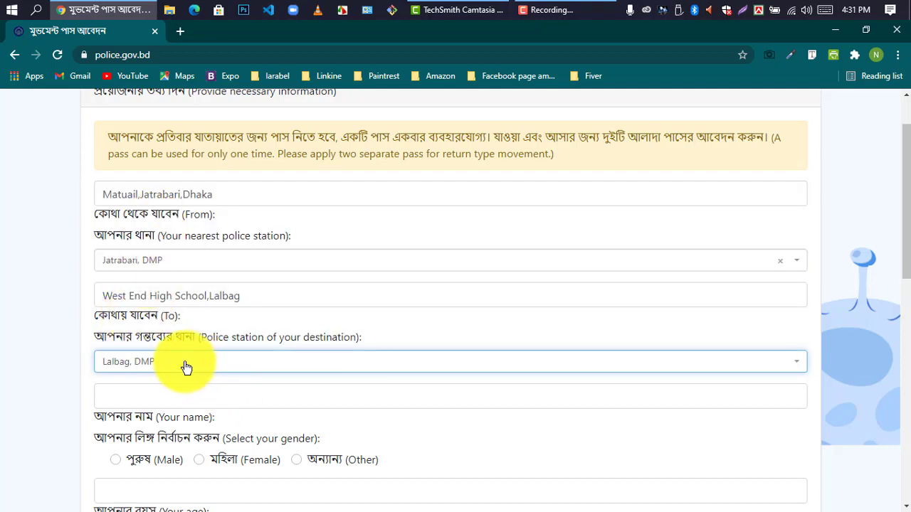
scroll(185, 367, down, 1)
Step: Enter the applicant's name and set the gender to Male
click(157, 331)
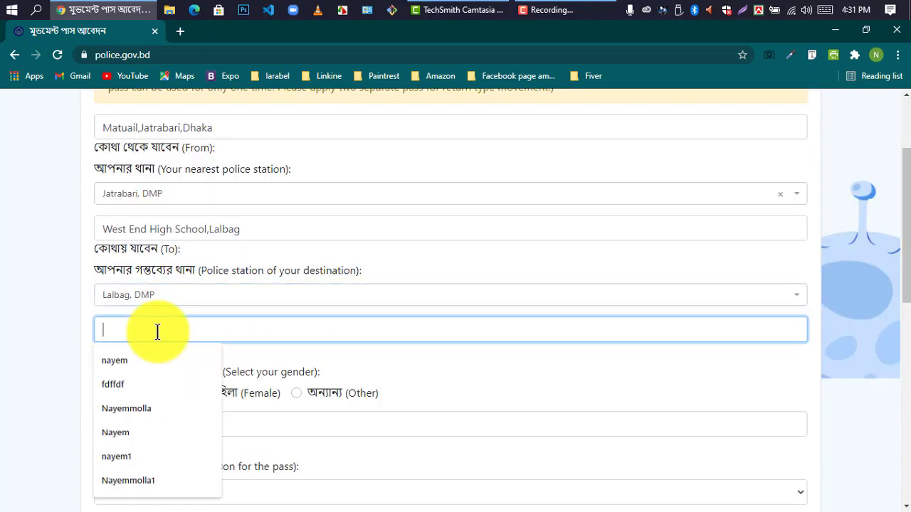
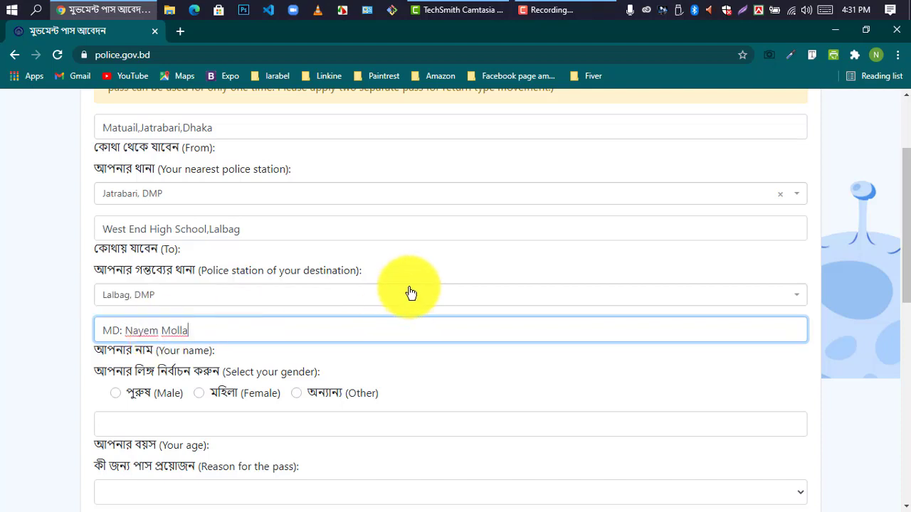
click(430, 376)
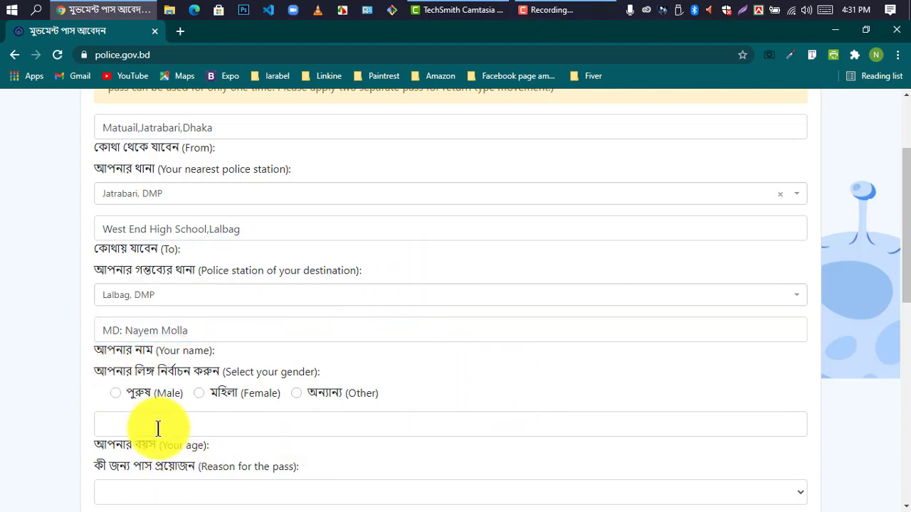
click(114, 391)
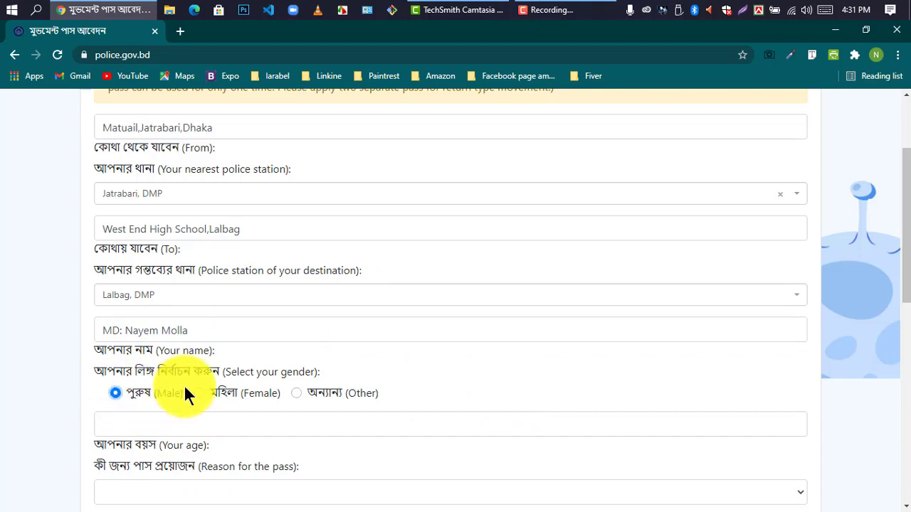
scroll(367, 395, down, 2)
key(Tab)
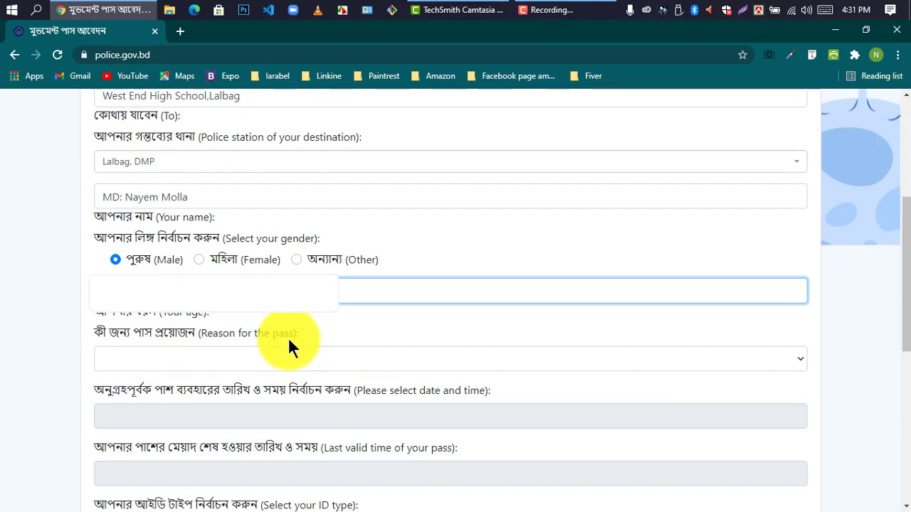
Step: Set the reason for the pass to Job
click(248, 360)
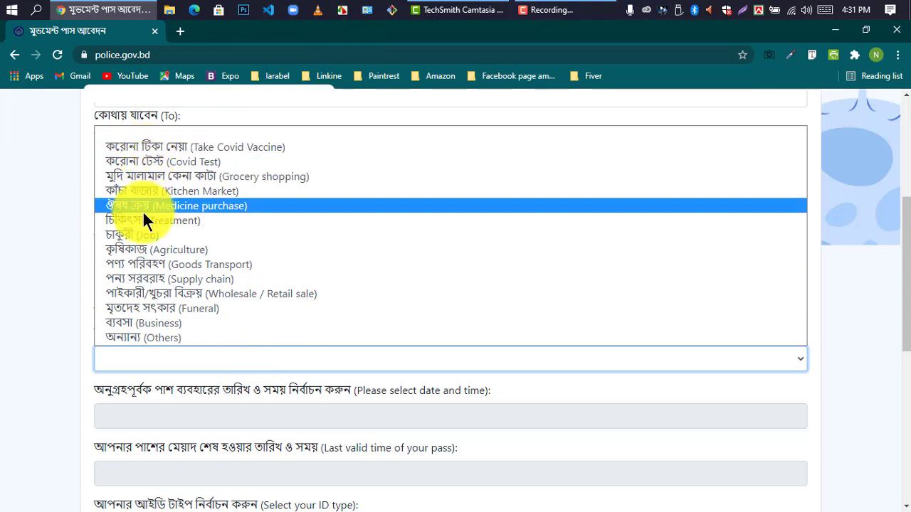
click(162, 234)
scroll(280, 221, down, 3)
click(280, 221)
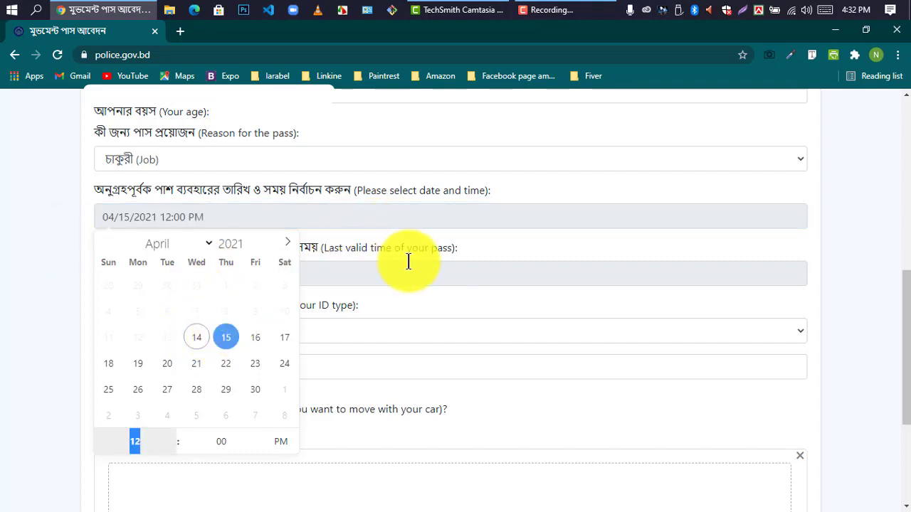
Step: Set the pass start to 15 April 2021, 9:00 AM, so the last valid time fills as 12:00 PM
click(161, 448)
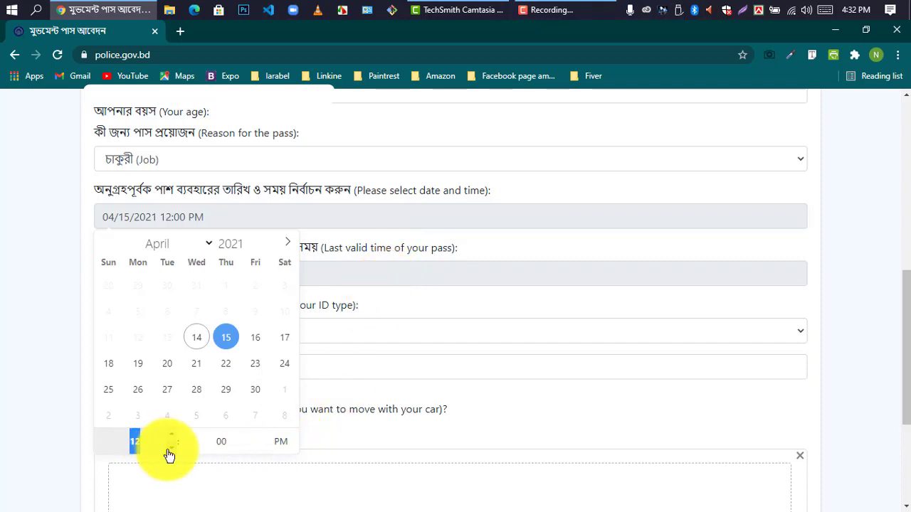
click(171, 448)
scroll(174, 442, up, 3)
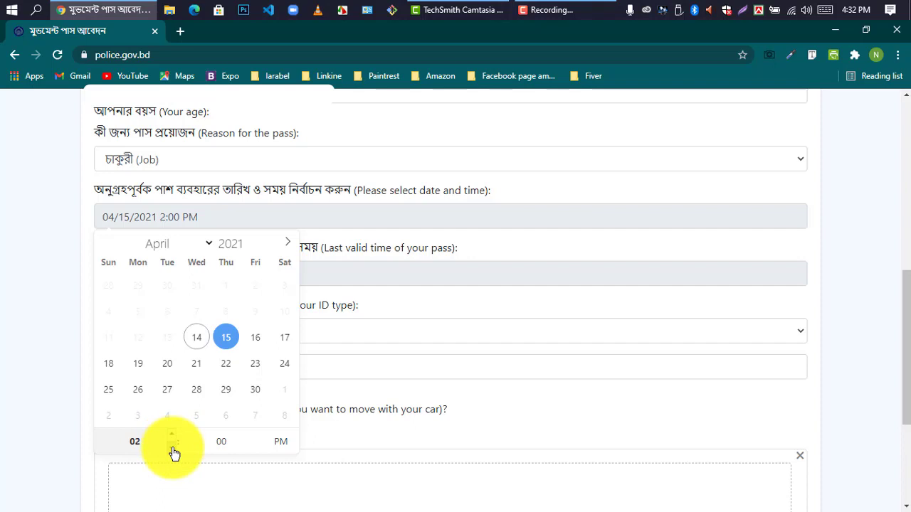
scroll(175, 453, down, 2)
scroll(174, 452, down, 2)
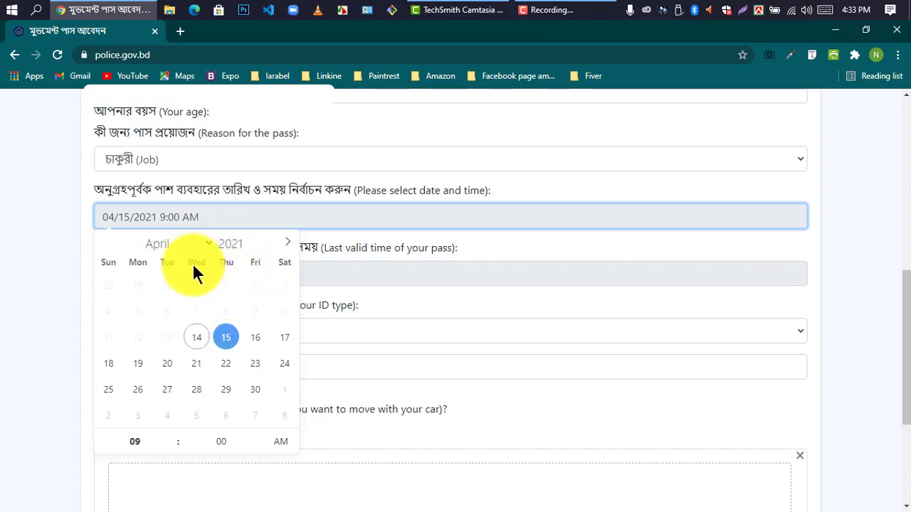
click(225, 340)
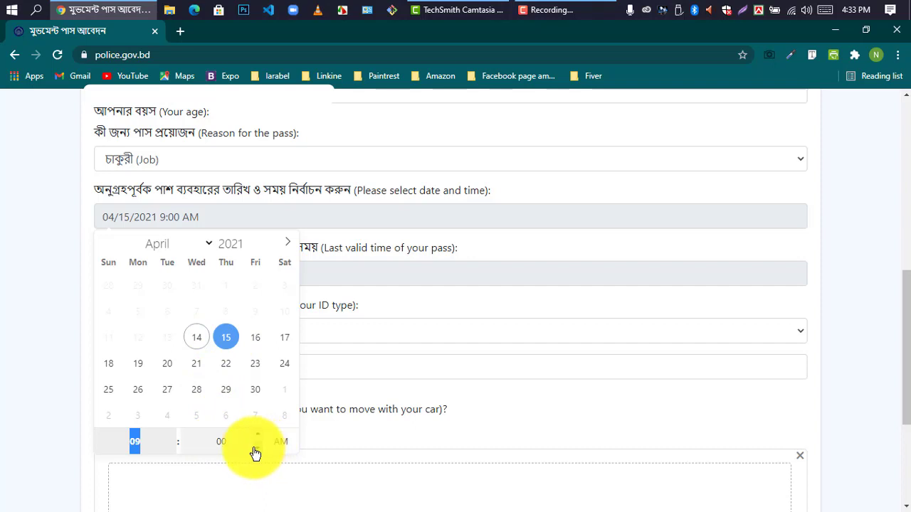
click(148, 287)
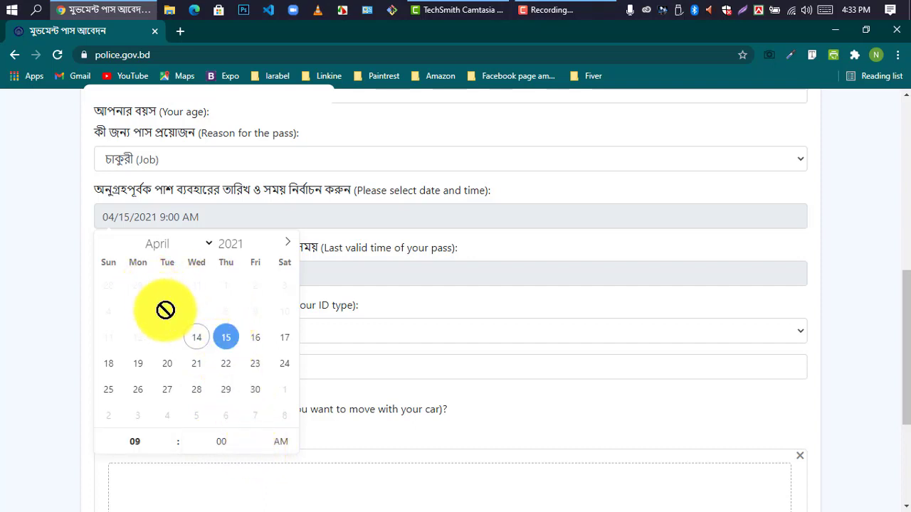
click(290, 244)
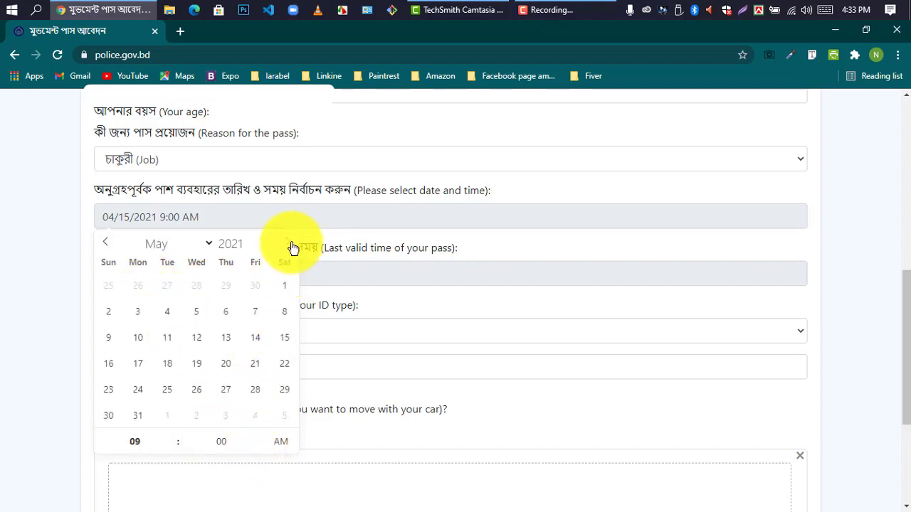
click(107, 246)
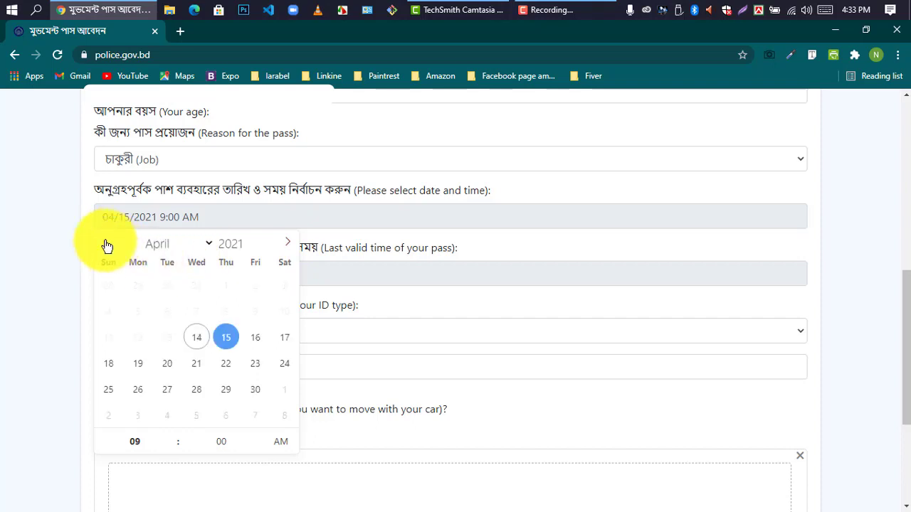
click(225, 343)
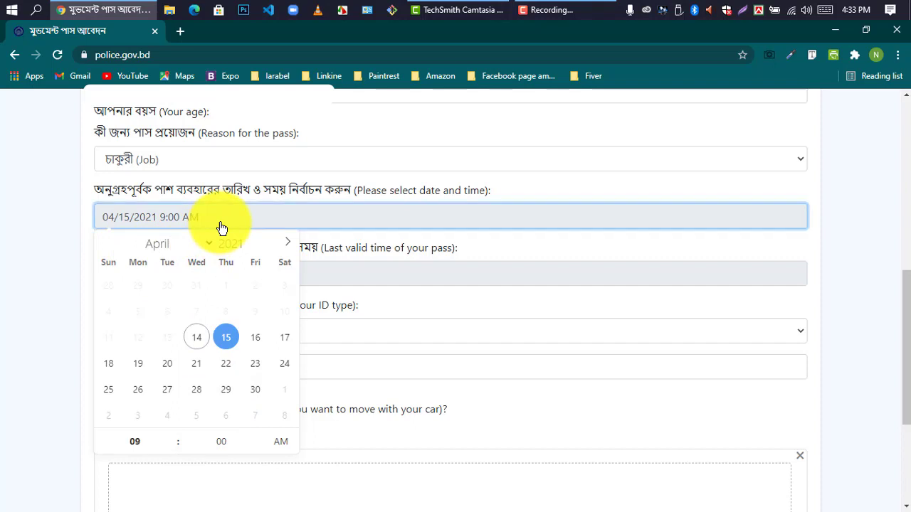
click(534, 249)
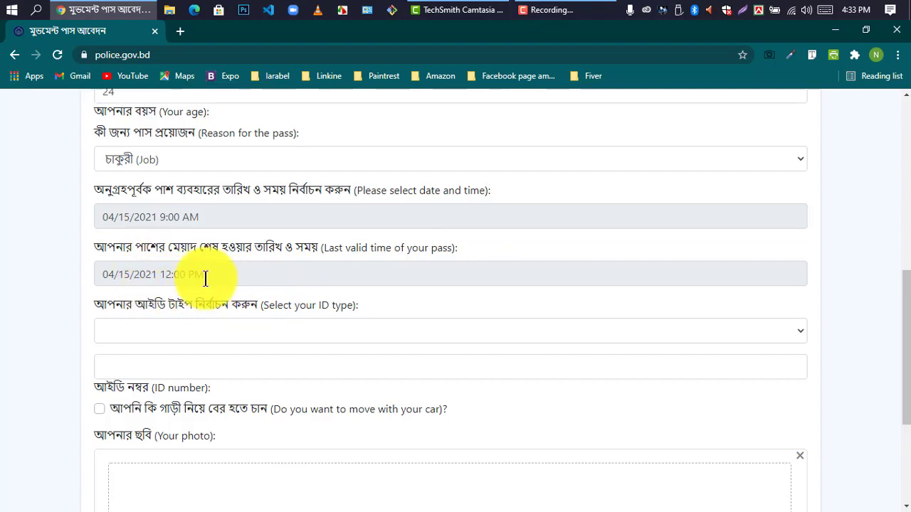
Step: Set the ID type to NID and enter the applicant's national ID number
scroll(207, 281, down, 2)
scroll(214, 282, up, 1)
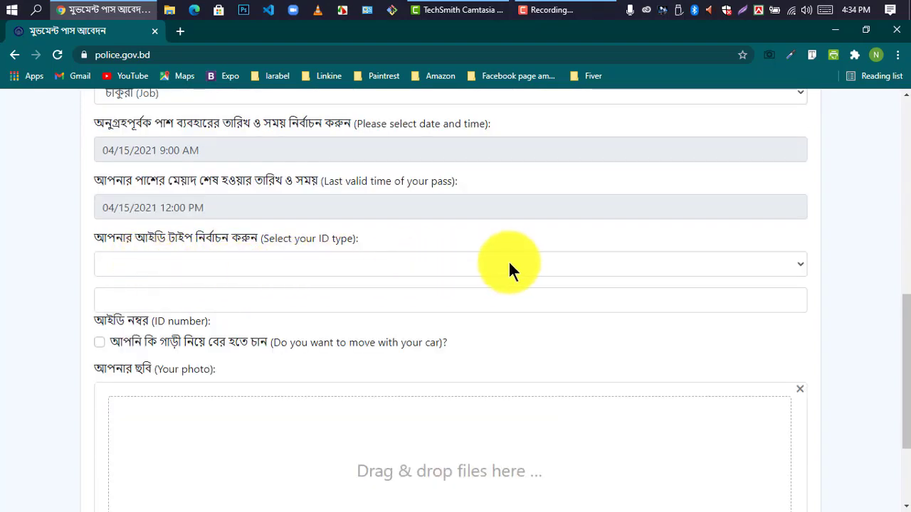
click(768, 268)
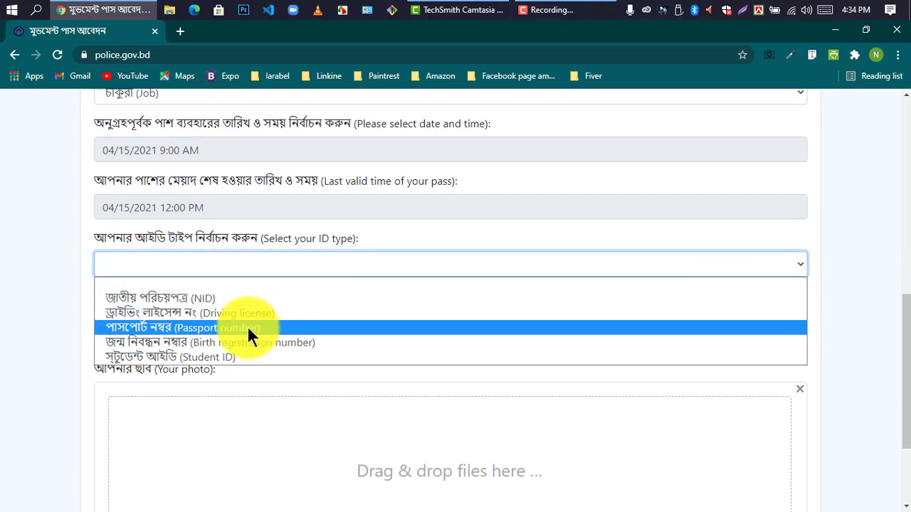
click(178, 307)
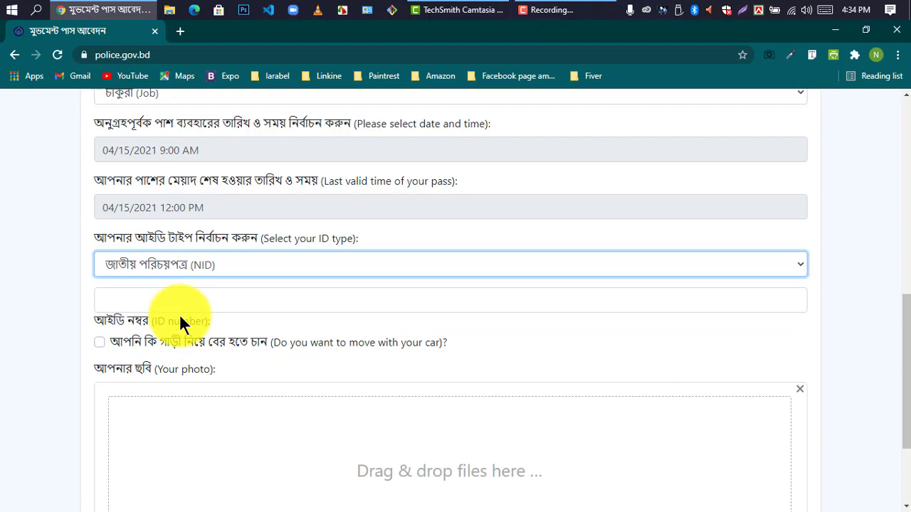
click(837, 32)
click(123, 10)
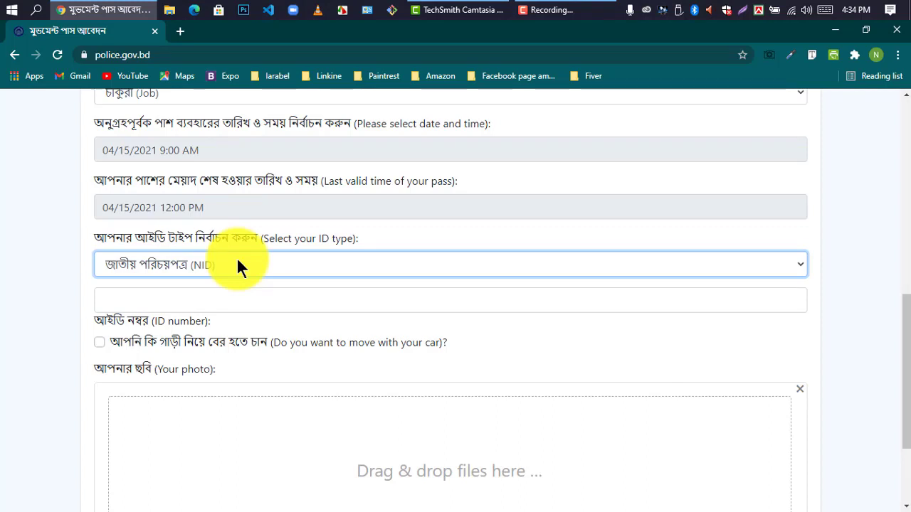
key(Tab)
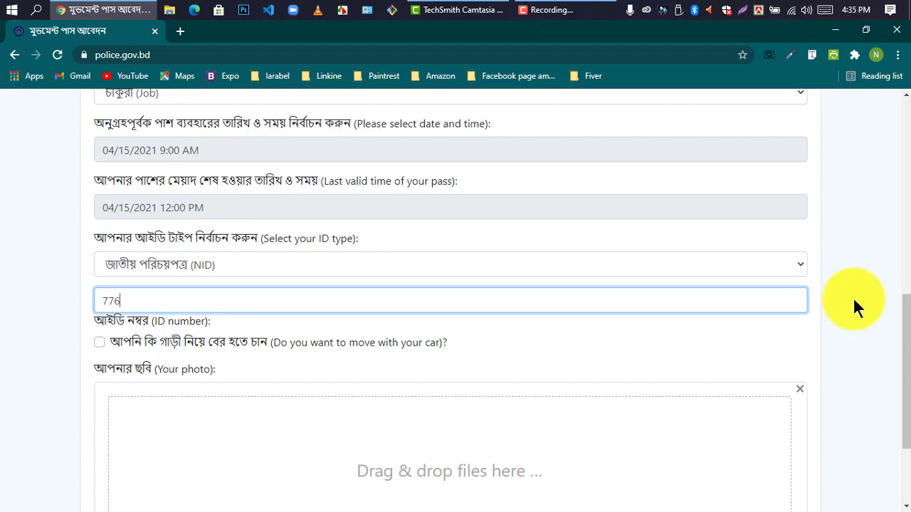
scroll(853, 302, down, 2)
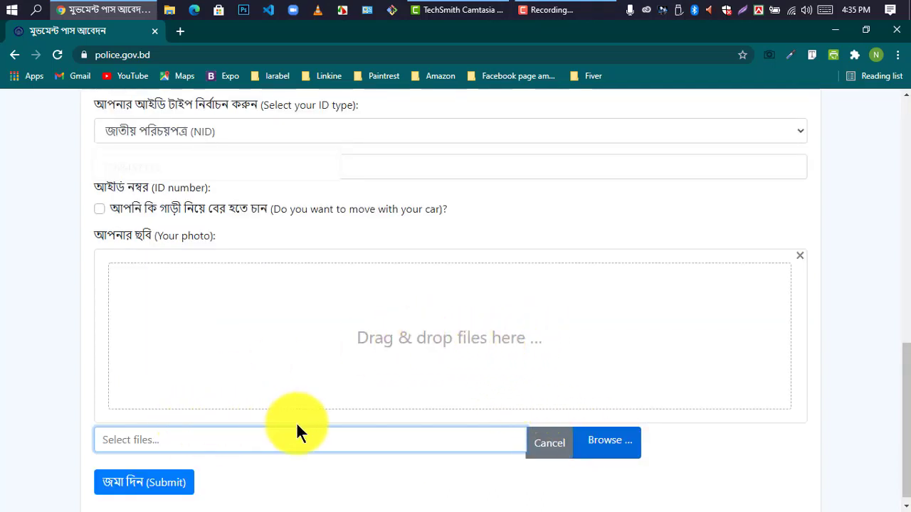
Step: Upload the applicant's portrait photo from the Desktop
click(486, 340)
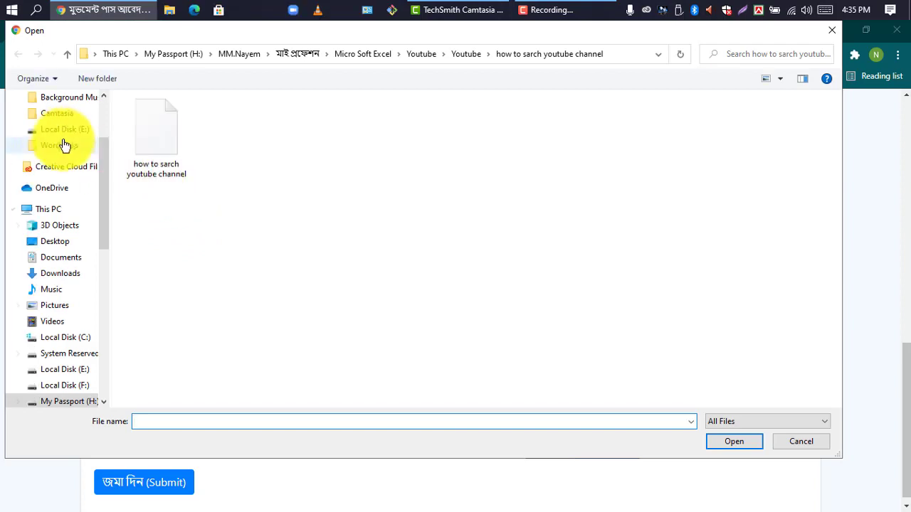
scroll(64, 145, up, 3)
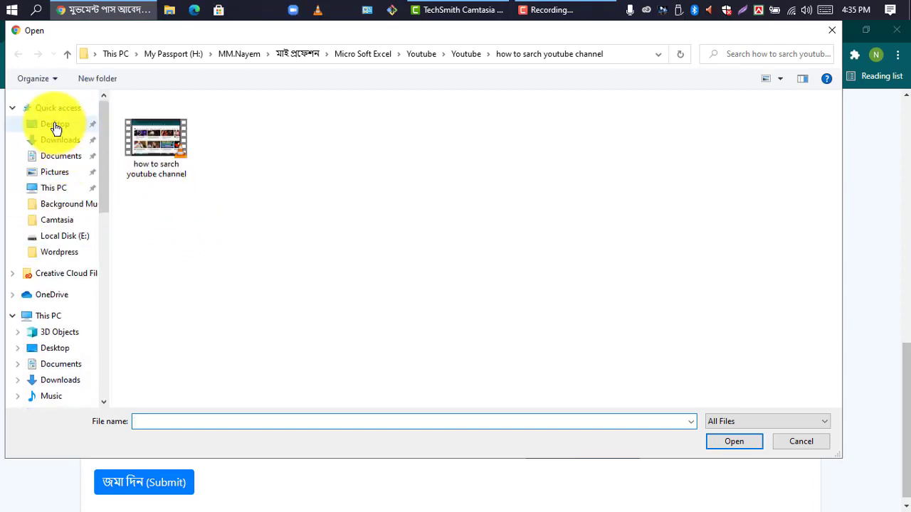
click(55, 125)
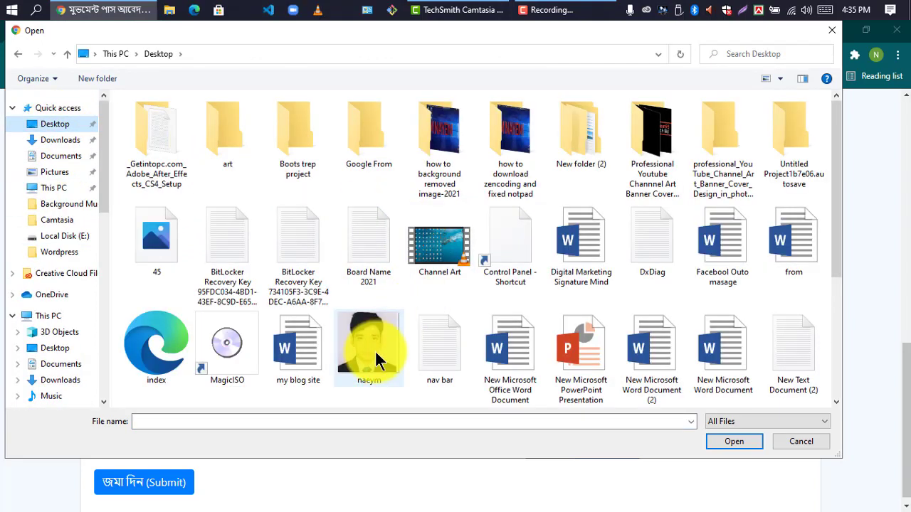
scroll(377, 360, down, 3)
click(369, 348)
click(369, 155)
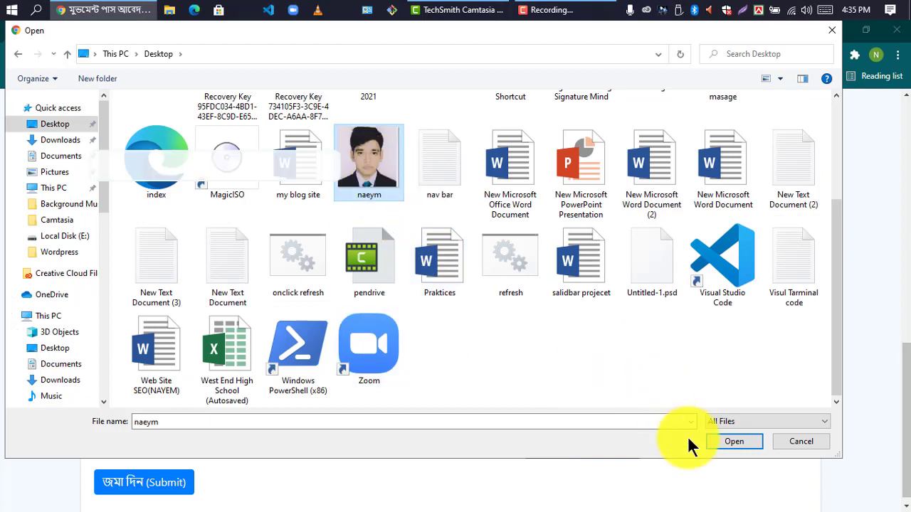
click(733, 441)
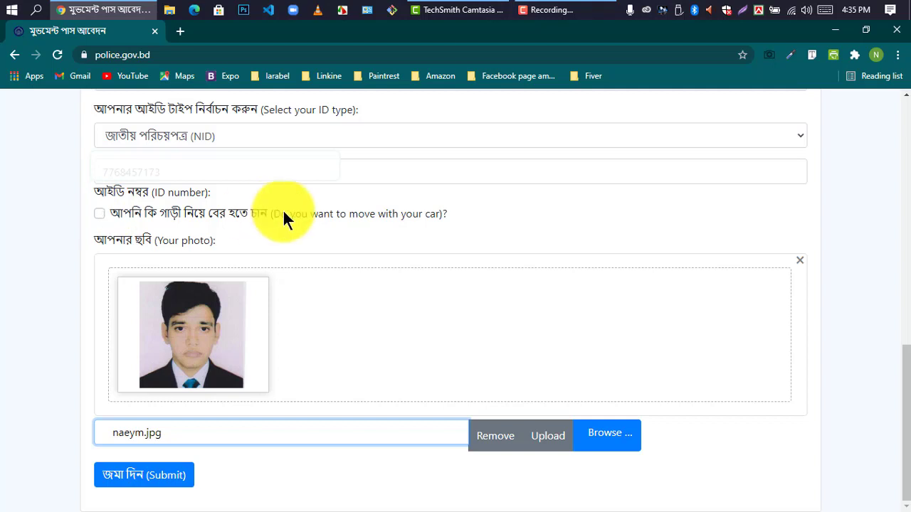
Step: Submit the application and save the approved pass with its QR code as a PNG
click(144, 482)
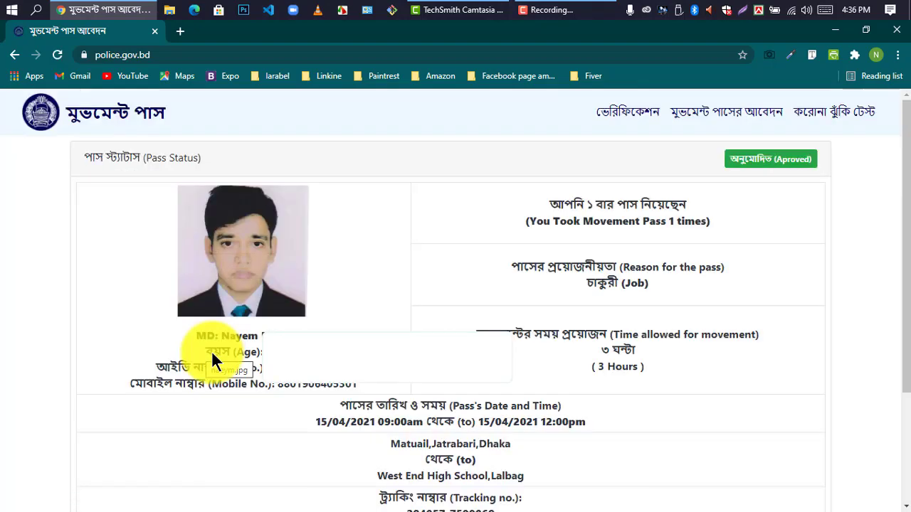
scroll(590, 295, down, 3)
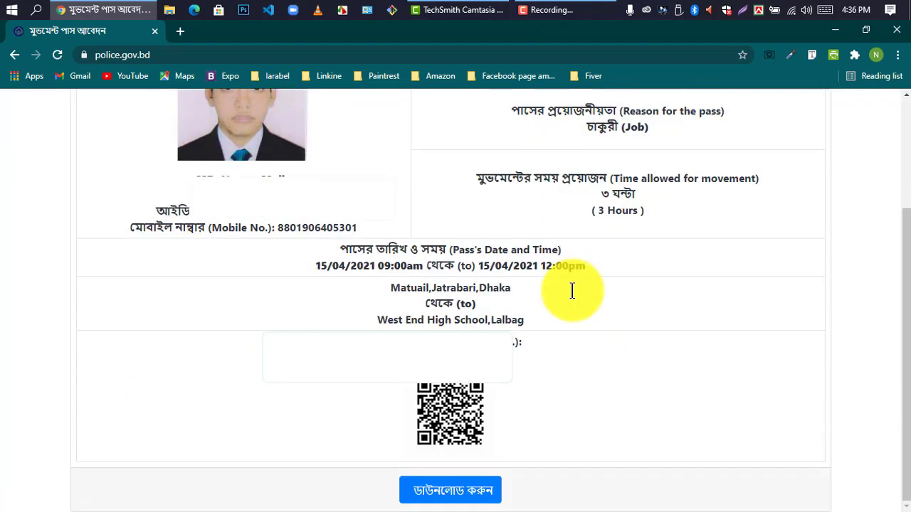
scroll(487, 420, up, 3)
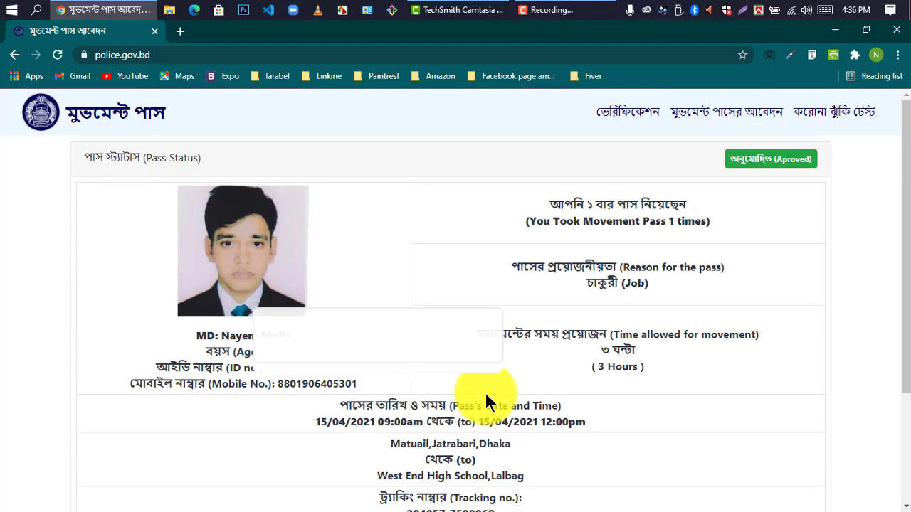
scroll(551, 364, down, 2)
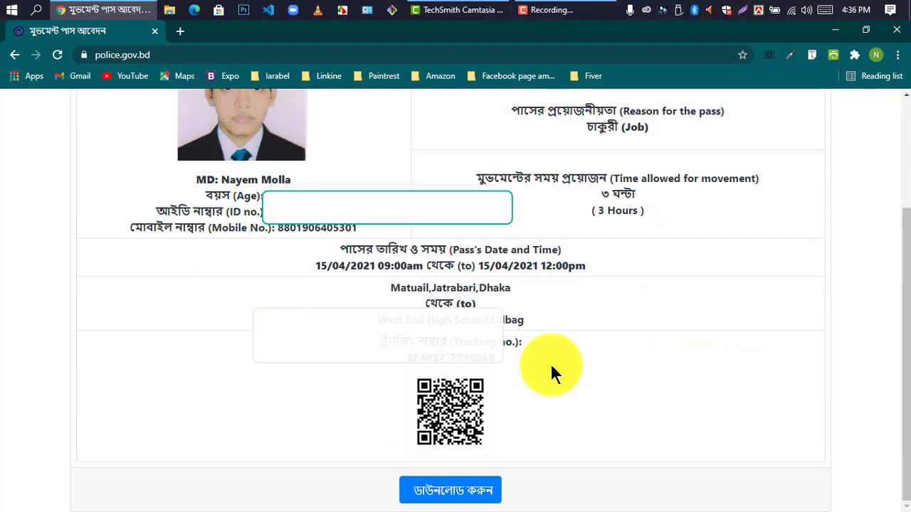
scroll(550, 363, up, 2)
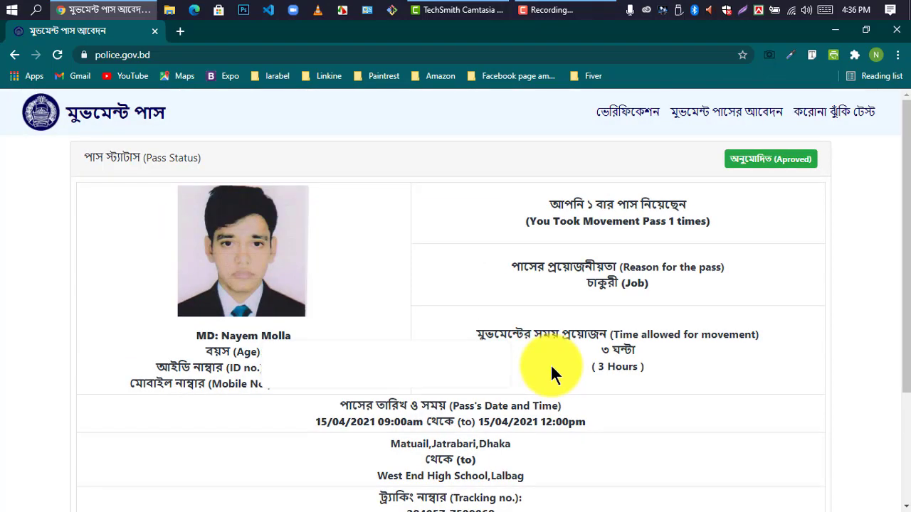
scroll(550, 364, down, 2)
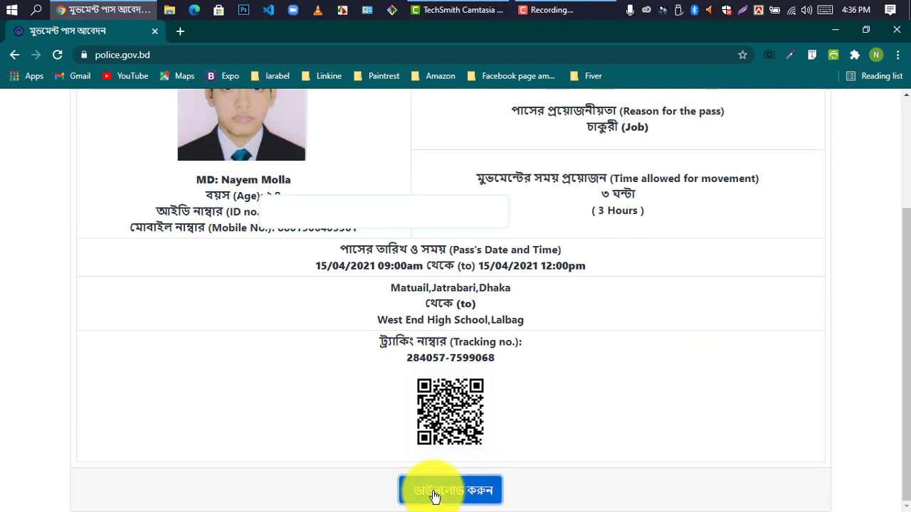
click(435, 491)
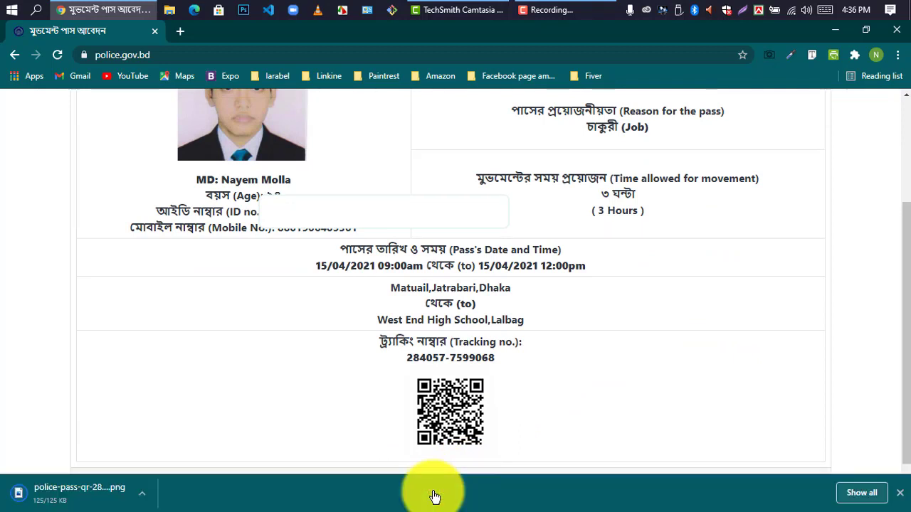